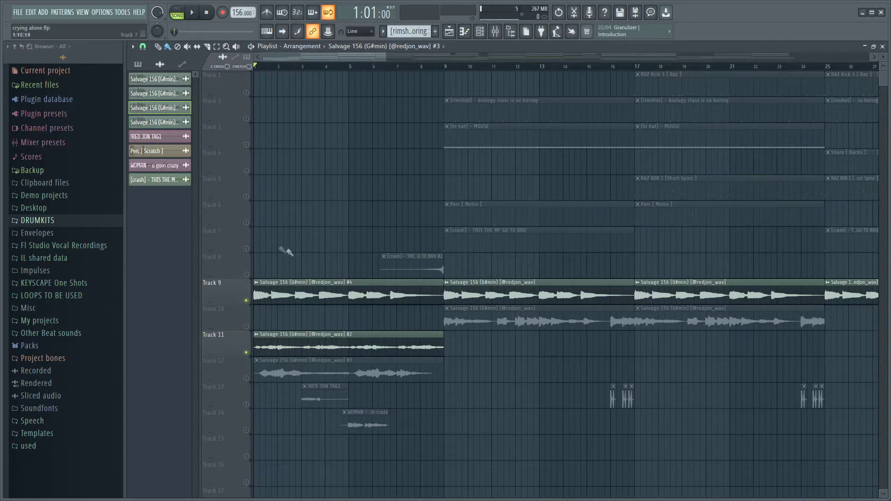
- Inspect the Fruity parametric EQ 2 settings on mixer Insert 5 and play the intro of the arrangement
key("space")
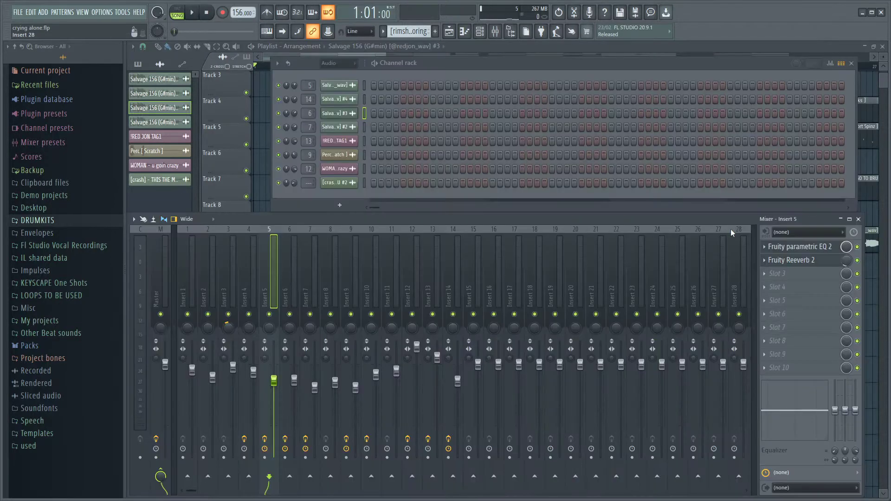
left_click(813, 248)
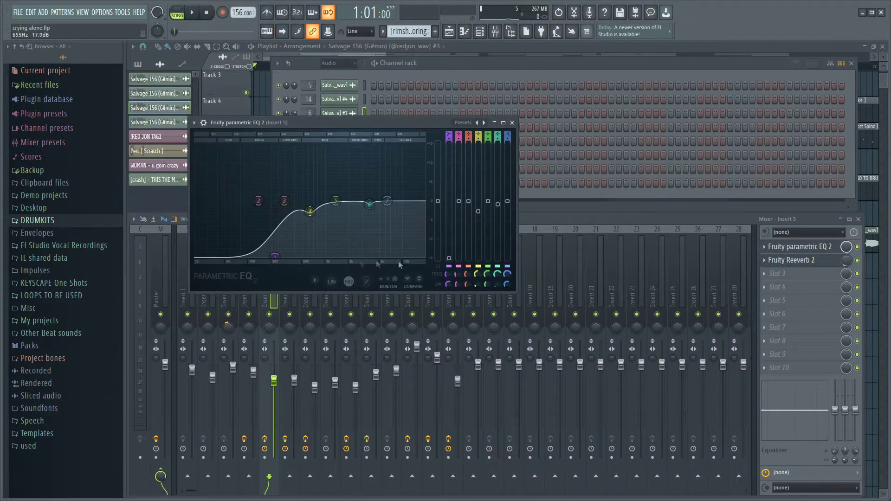
left_click_drag(384, 123, 373, 106)
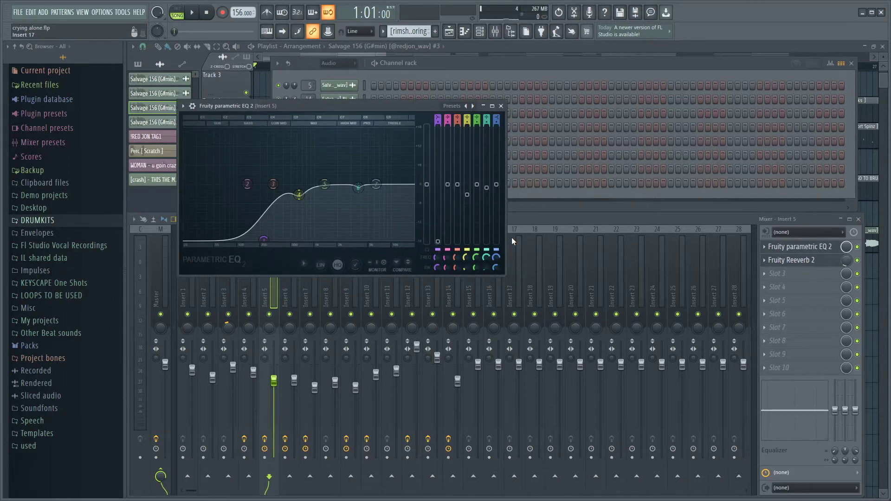
left_click(293, 293)
left_click(155, 200)
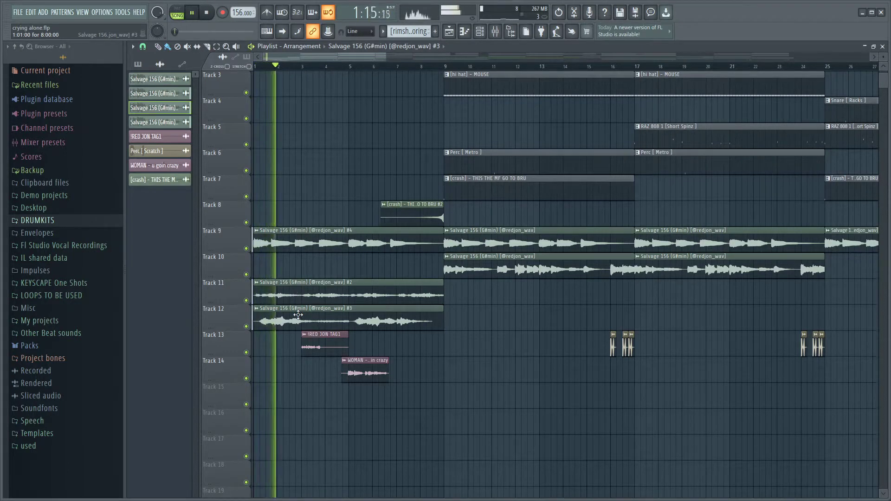
- Mute playlist Tracks 13 and 14 during playback of the intro, and stop playback
left_click(246, 352)
left_click(246, 378)
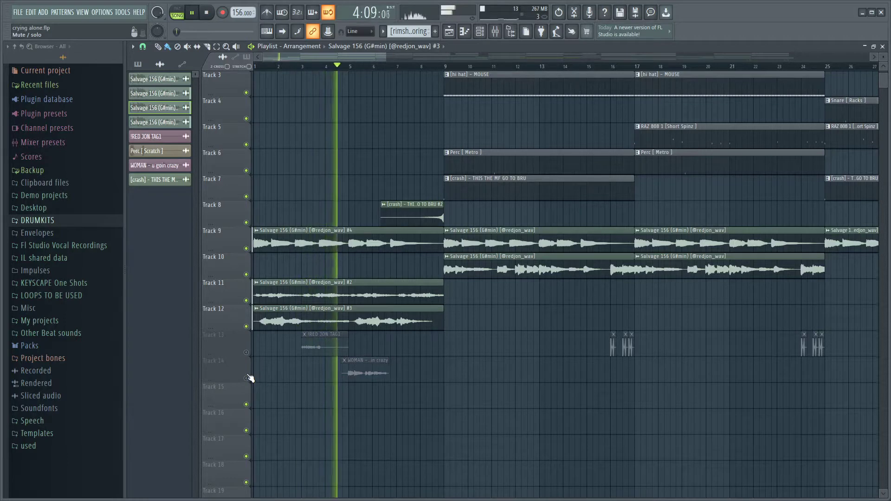
key("space")
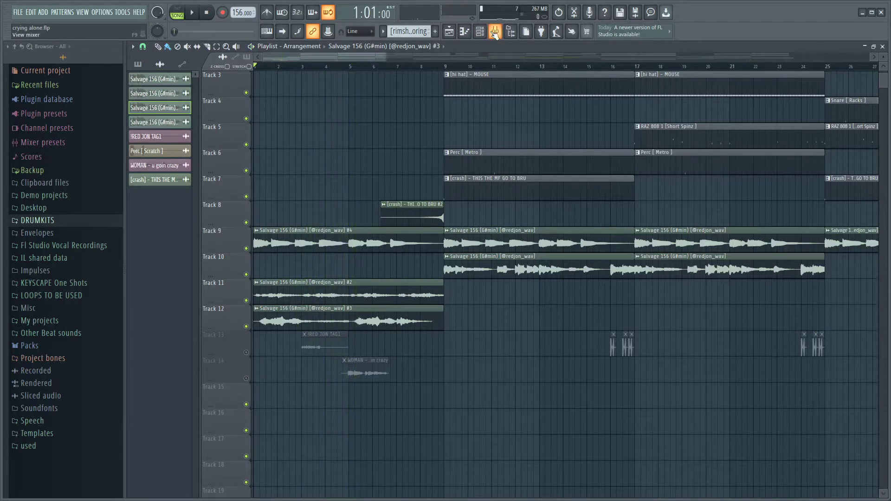
- Inspect the Fruity parametric EQ 2 curve and the effect chain on mixer Insert 6
key("F9")
left_click(818, 248)
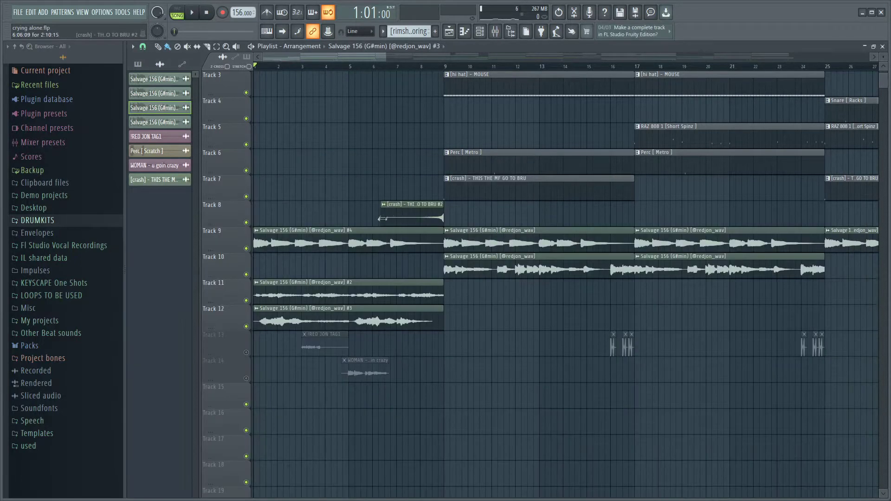
scroll(380, 231, "up", 2)
scroll(378, 243, "down", 3)
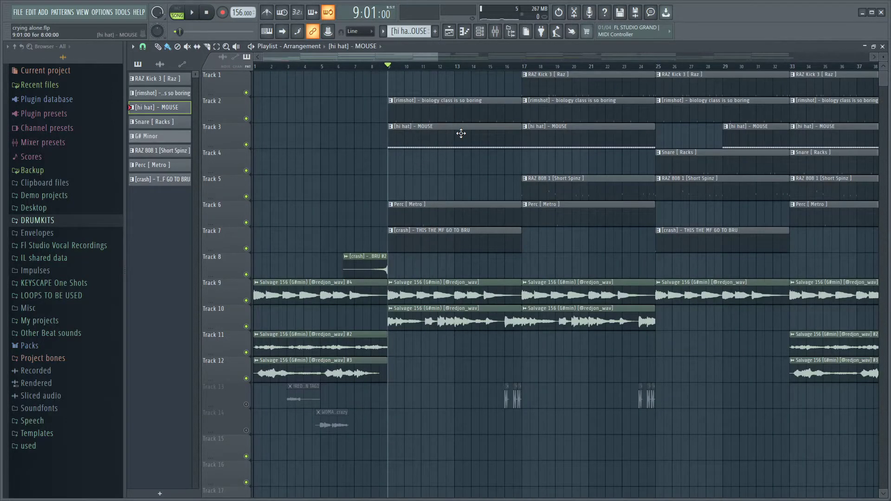
- Open the rimshot pattern on Track 2 in the piano roll and play it with the melody
double_click(428, 114)
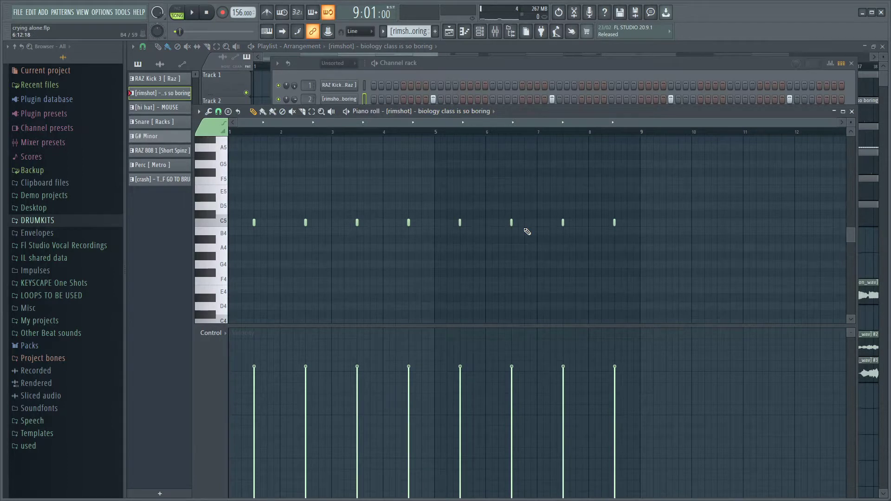
key("space")
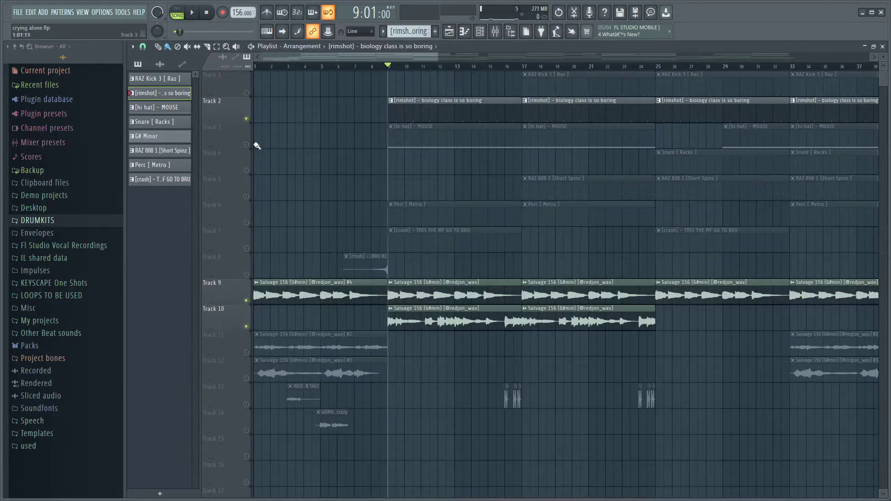
- Unmute Track 3 and review the [hi hat] - MOUSE pattern's notes and velocities in the piano roll while playing it
left_click(247, 144)
double_click(427, 145)
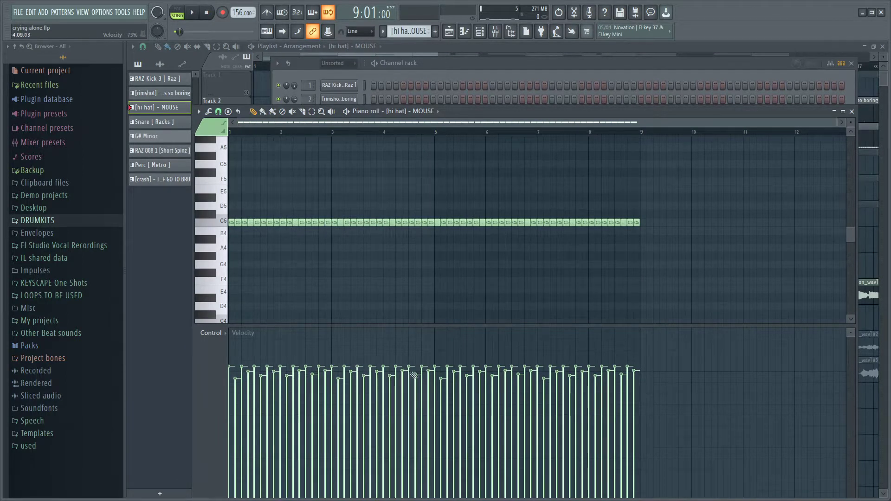
key("space")
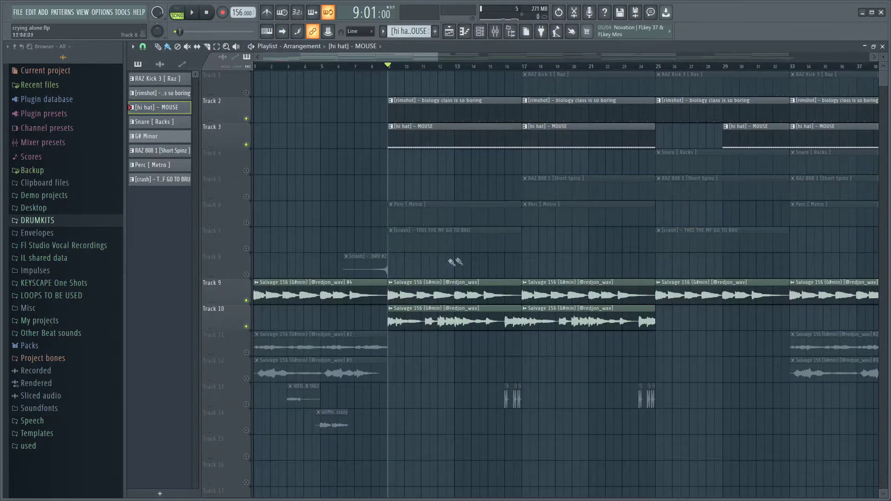
- Open the RAZ Kick 3 pattern on Track 1 in the piano roll and listen to it from bar 17
double_click(571, 84)
key("space")
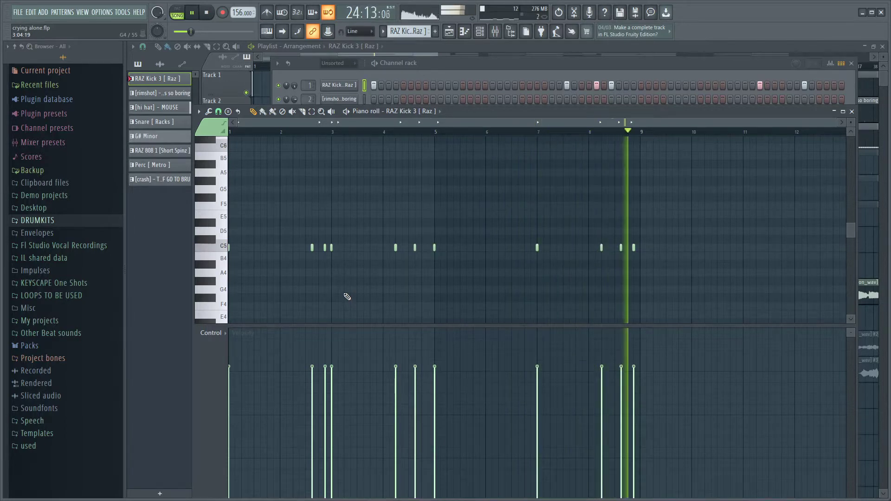
left_click(190, 254)
key("space")
- Unmute Track 5 and review the RAZ 808 1 [Short Spinz] notes in the piano roll, playing them from bar 17
left_click(246, 196)
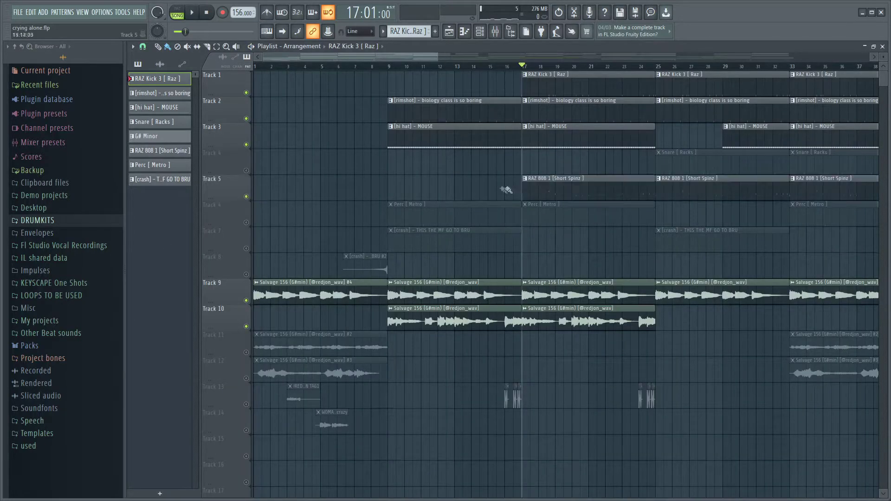
double_click(553, 191)
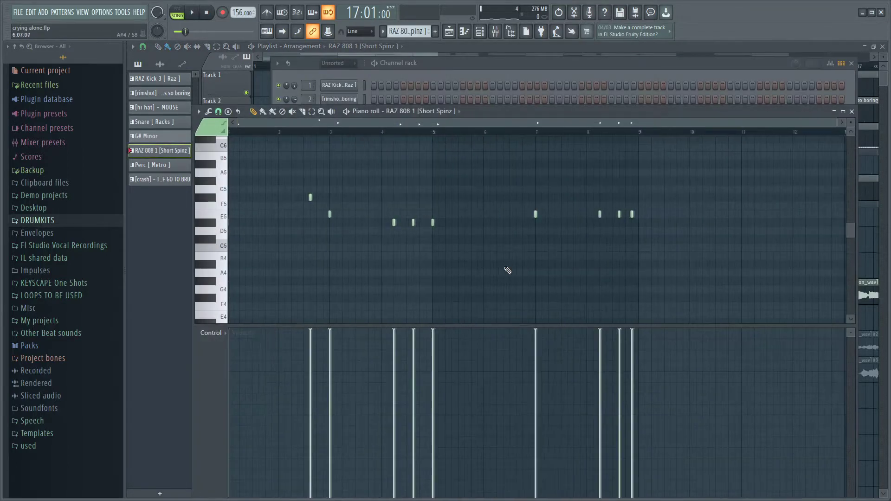
scroll(508, 270, "up", 1)
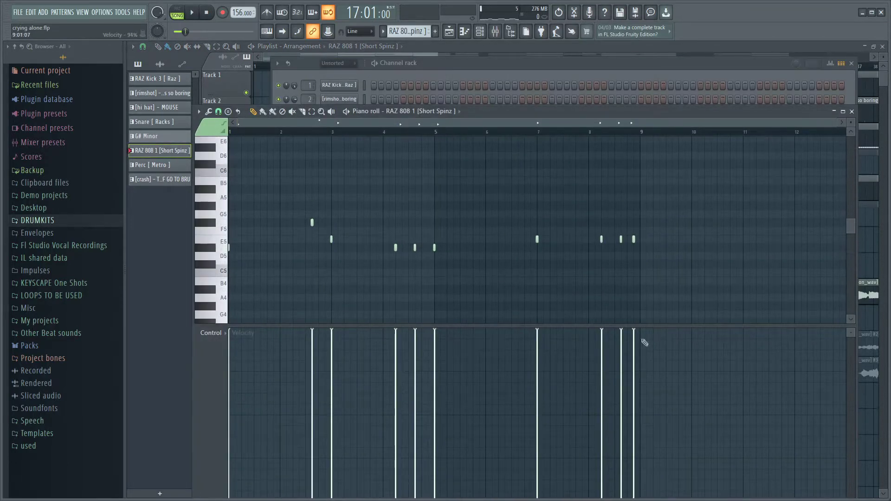
scroll(338, 302, "down", 1)
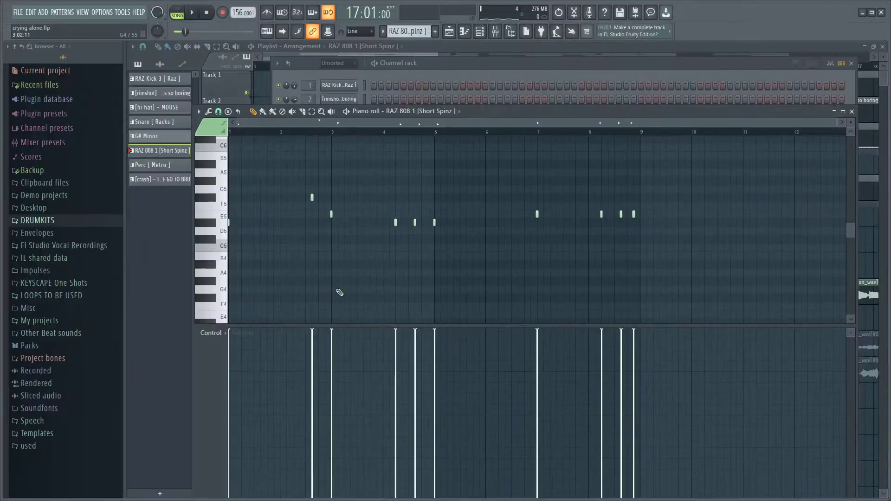
key("space")
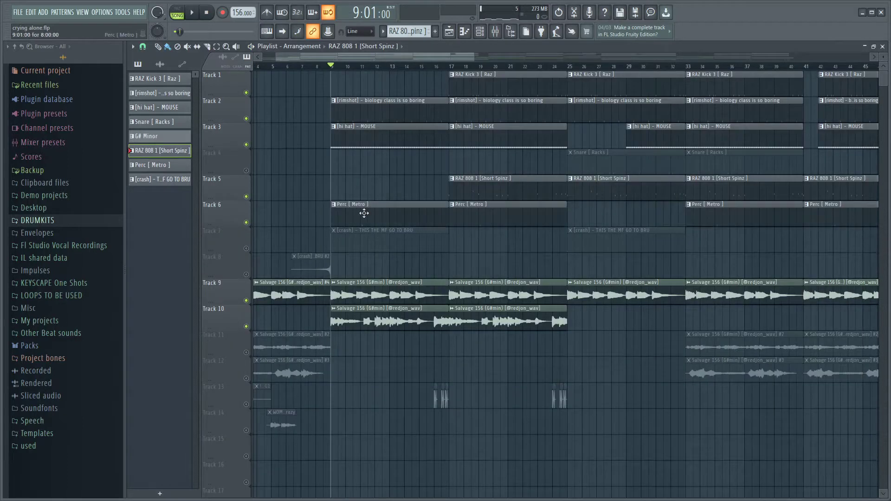
- Review the Snare [ Racks ] pattern's notes in the piano roll and inspect the slot 3 effect on mixer Insert 4
double_click(364, 213)
left_click(414, 248)
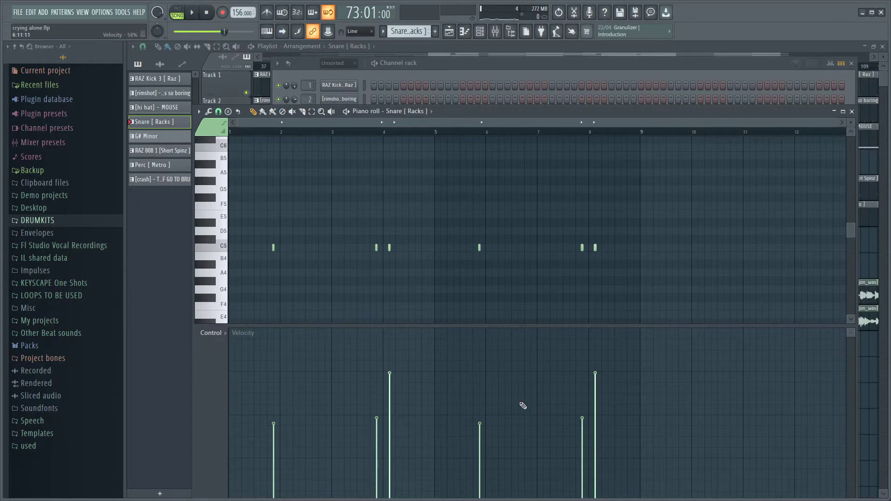
left_click(495, 31)
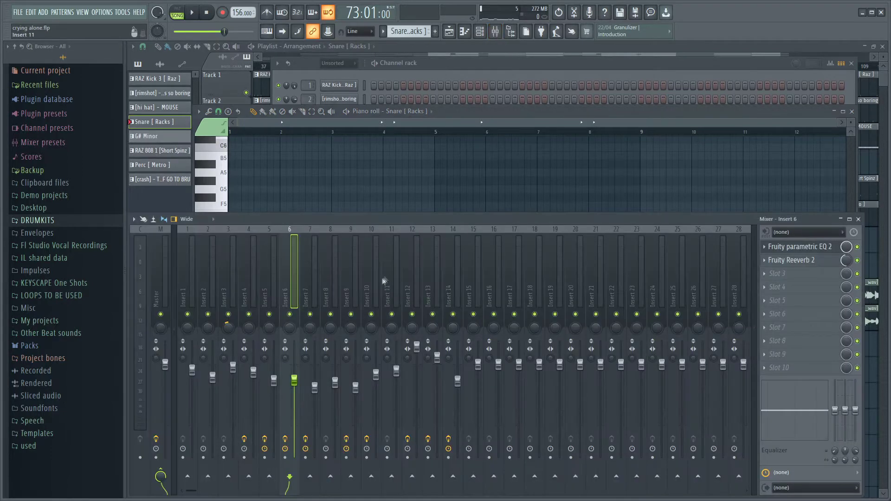
left_click(253, 283)
left_click(788, 274)
left_click_drag(276, 135, 368, 136)
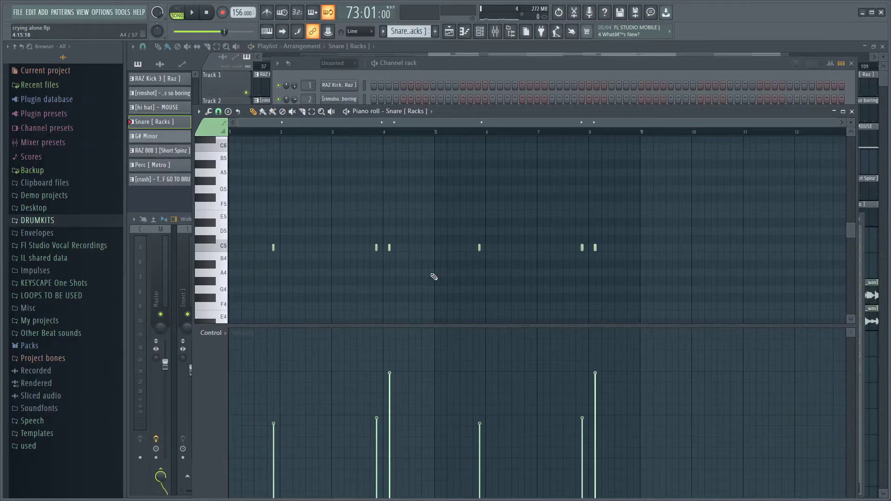
key("space")
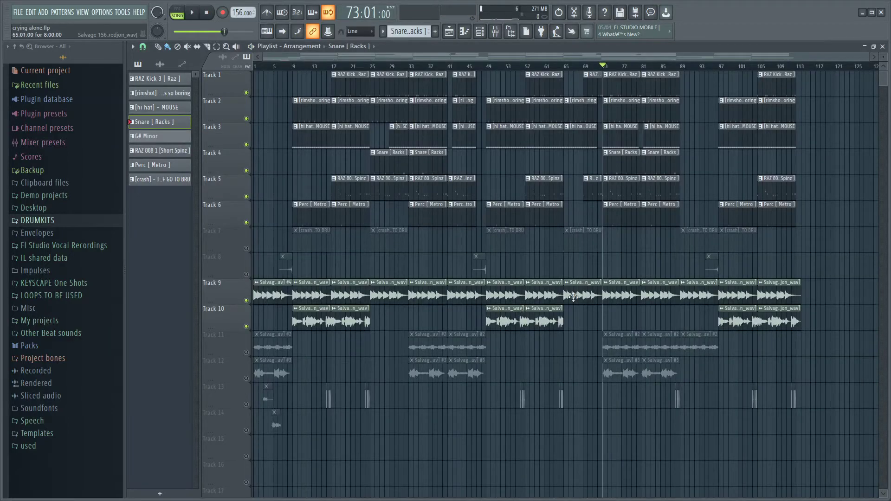
- Review the crash pattern on Track 7 and play the Track 8 crash clip's transition into bar 9
scroll(236, 302, "up", 3)
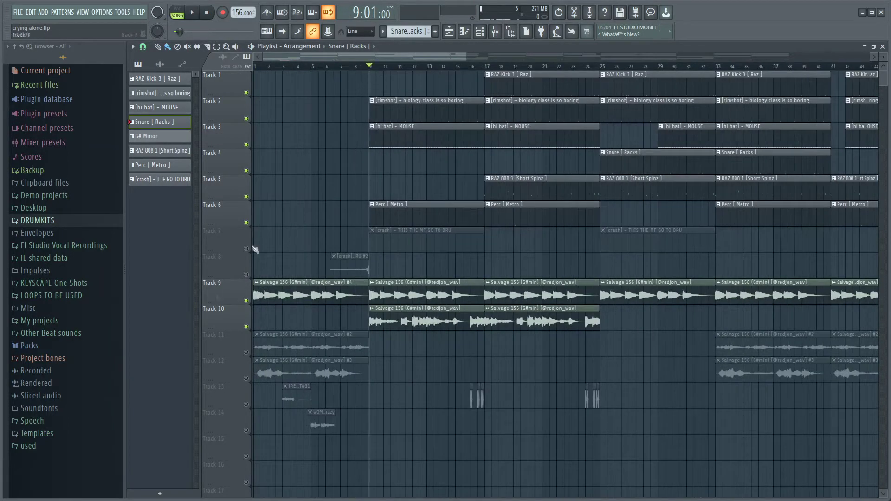
double_click(478, 248)
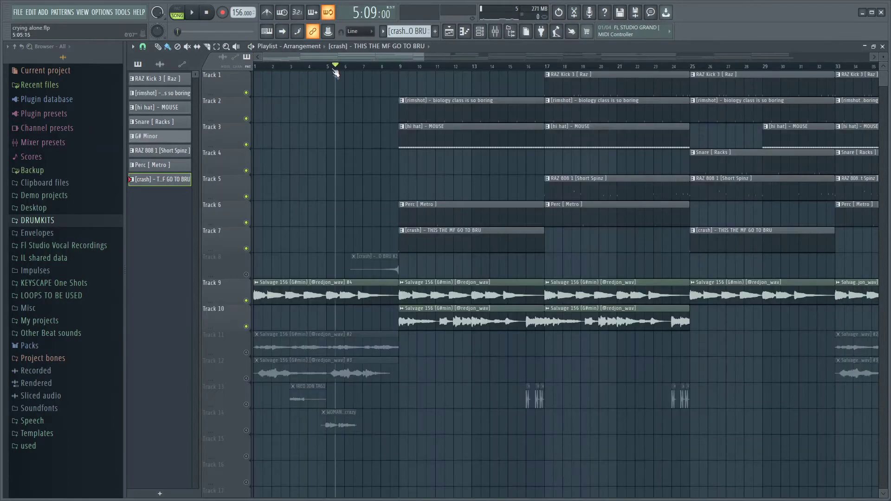
scroll(356, 275, "up", 3)
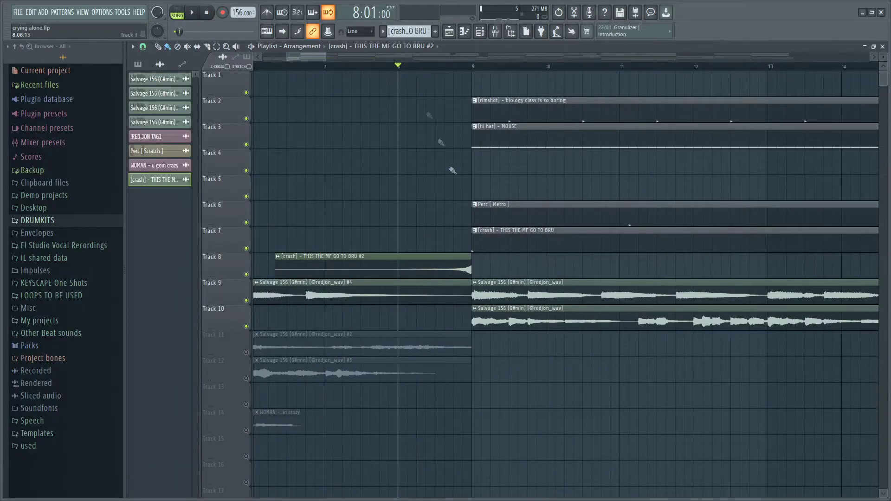
scroll(444, 264, "down", 4)
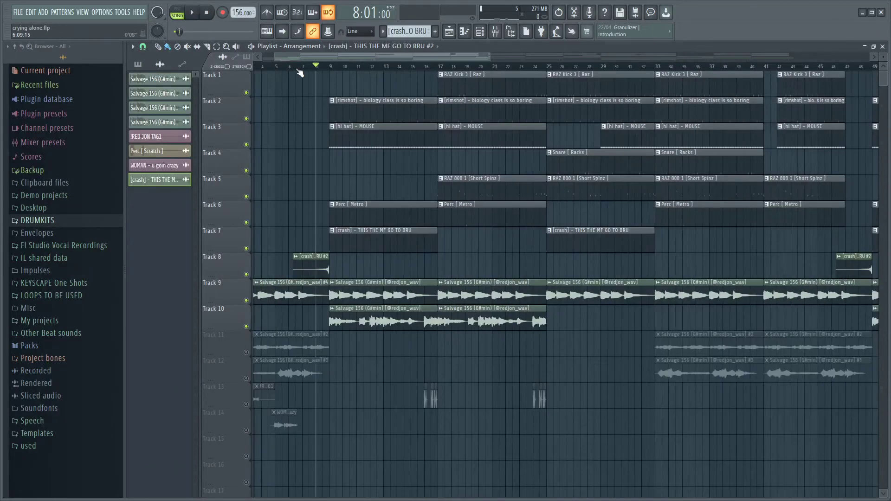
key("space")
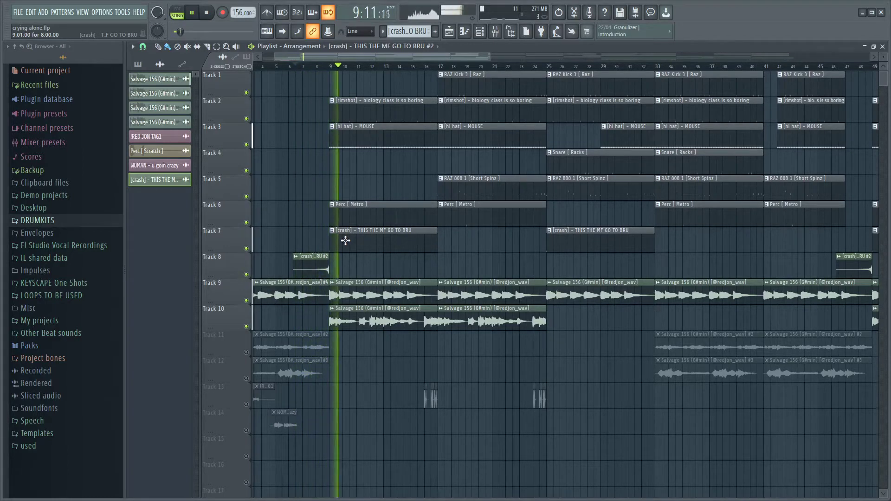
key("space")
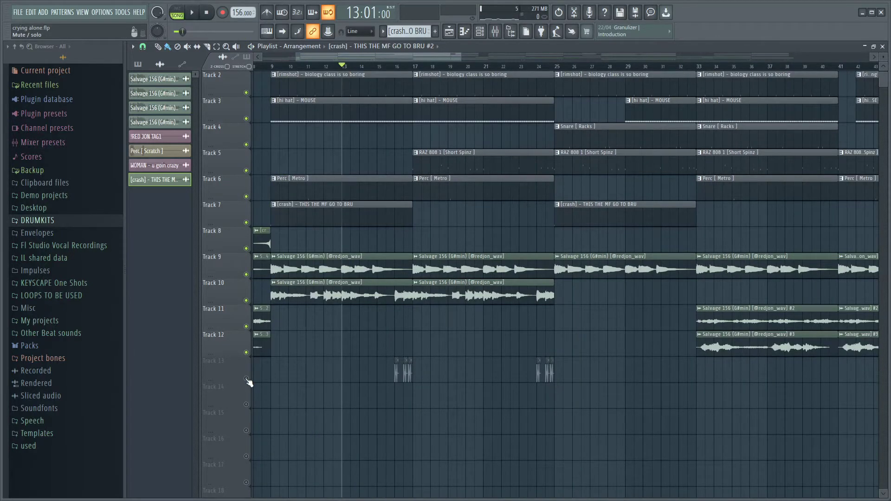
- Unmute Tracks 11 to 13 and open the Perc [ Scratch ] audio clip's settings from Track 13
left_click(246, 379)
scroll(418, 384, "up", 4)
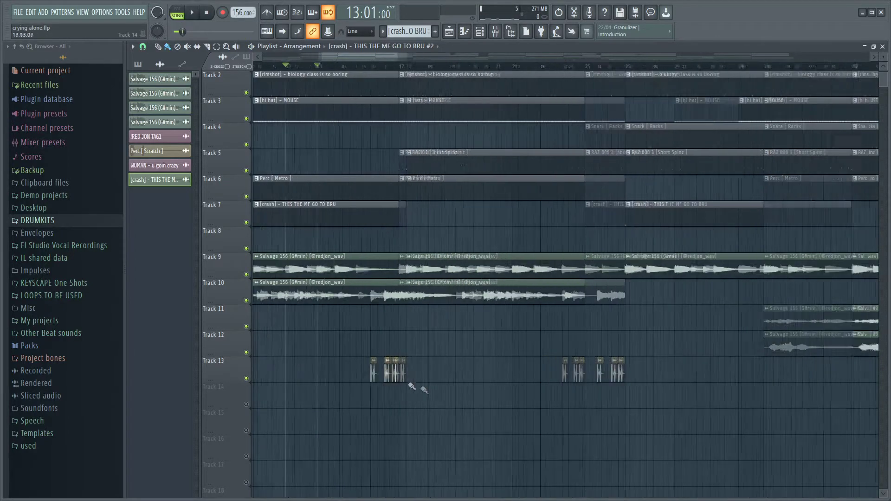
double_click(381, 374)
left_click_drag(270, 137, 277, 131)
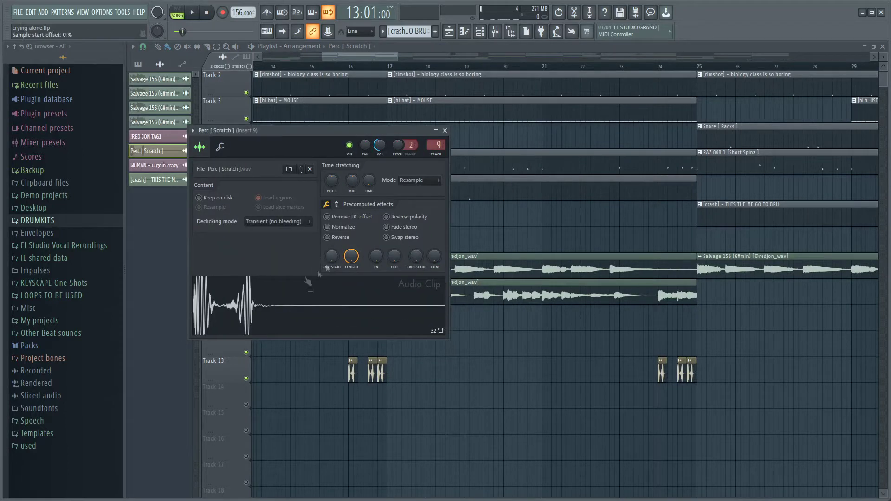
- Inspect the Fruity parametric EQ 2 on mixer Insert 9, and return to the playlist
left_click(495, 31)
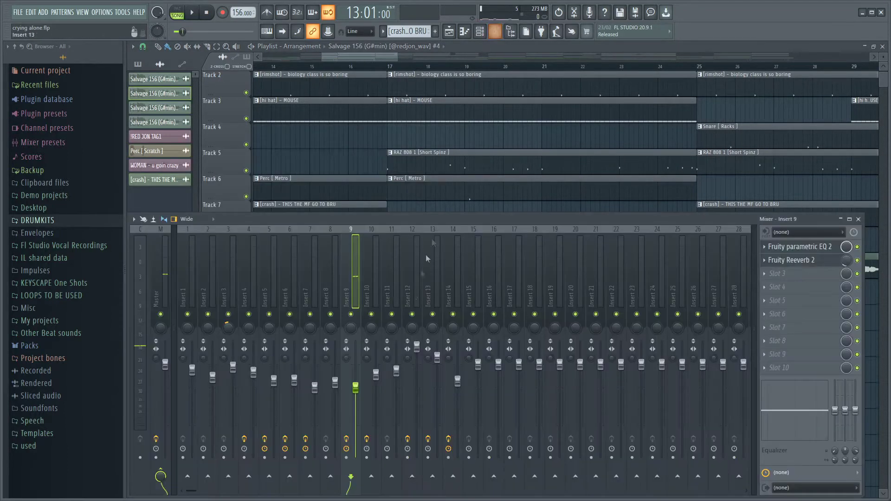
left_click(820, 246)
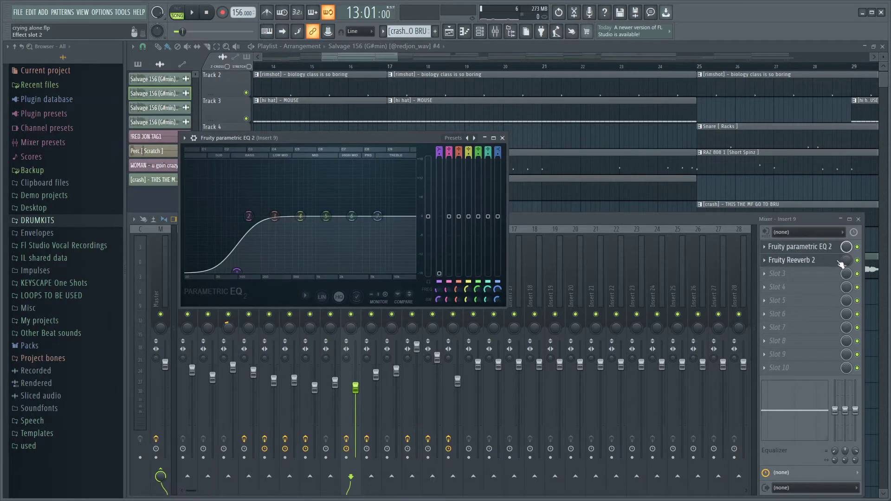
left_click(565, 58)
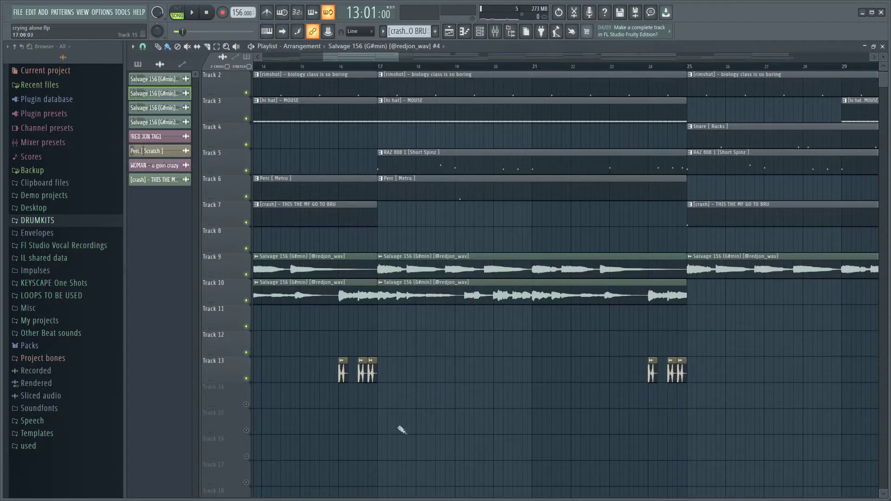
- Select the Perc [ Scratch ] clips on Track 13 across the whole arrangement
scroll(481, 417, "down", 6)
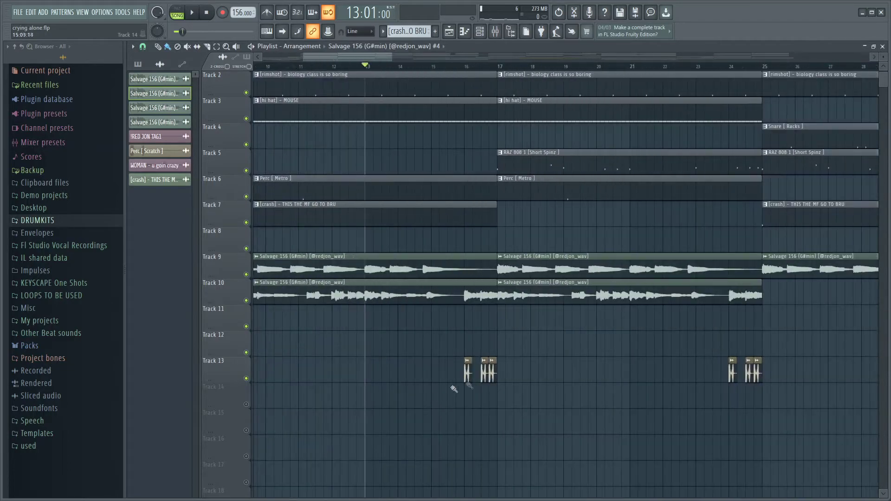
scroll(542, 408, "down", 3)
left_click_drag(868, 388, 869, 388)
scroll(657, 404, "down", 3)
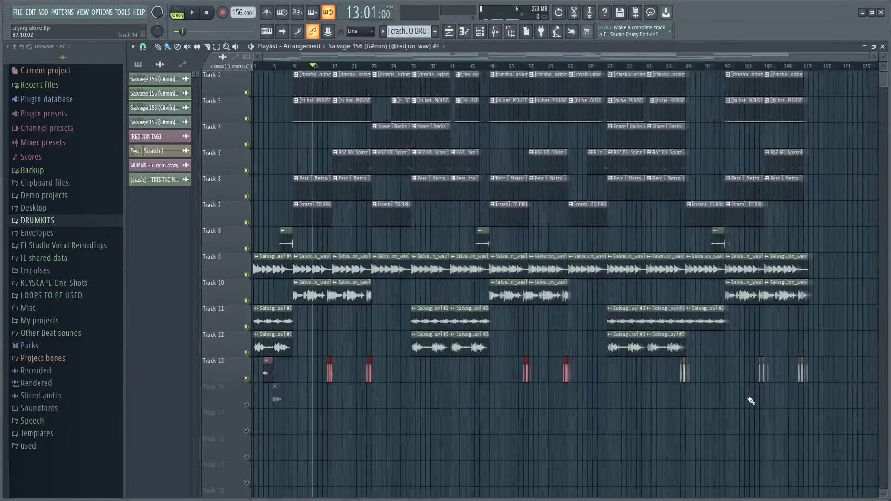
- Play the Perc [ Scratch ] clips on Track 13 leading into bars 17 and 25
scroll(313, 384, "up", 4)
scroll(327, 379, "up", 2)
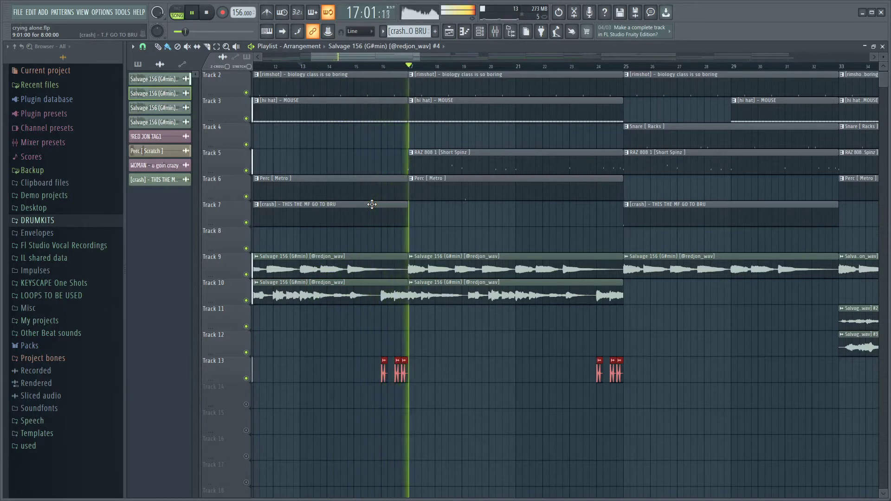
left_click(571, 66)
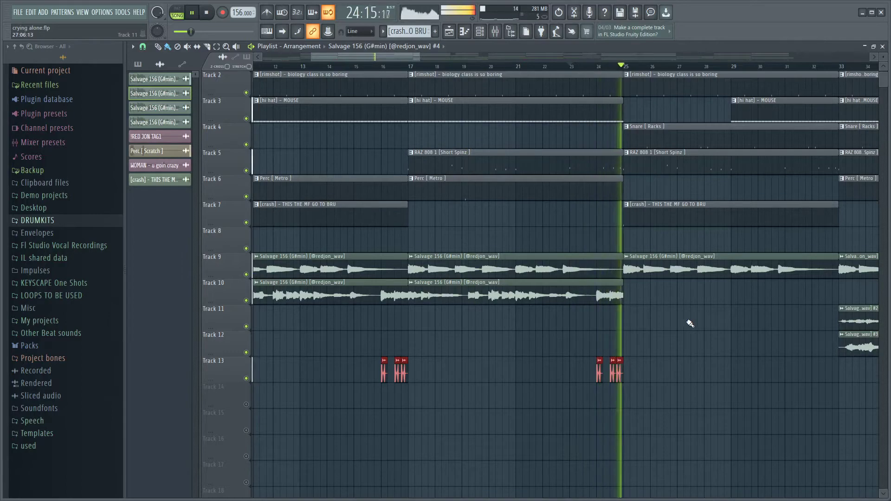
scroll(668, 341, "down", 6)
key("space")
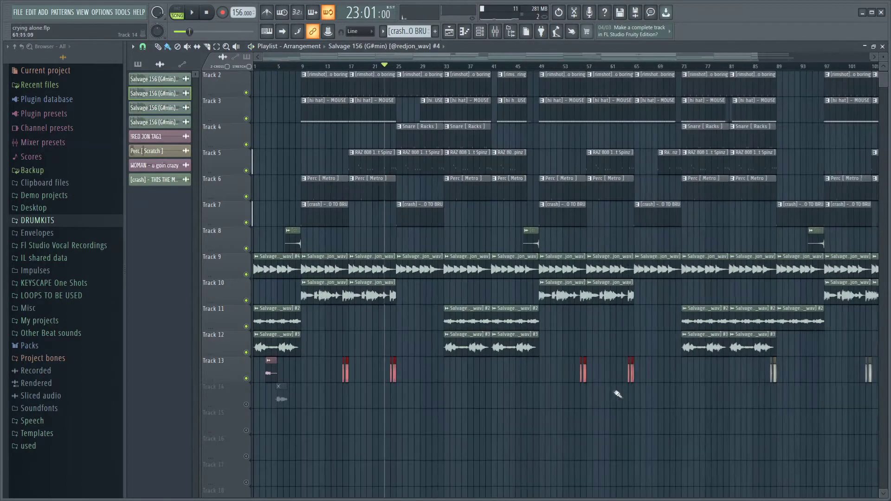
- Unmute Track 14 and examine the vocal tag clips on Tracks 13 and 14 in the intro
scroll(402, 377, "up", 6)
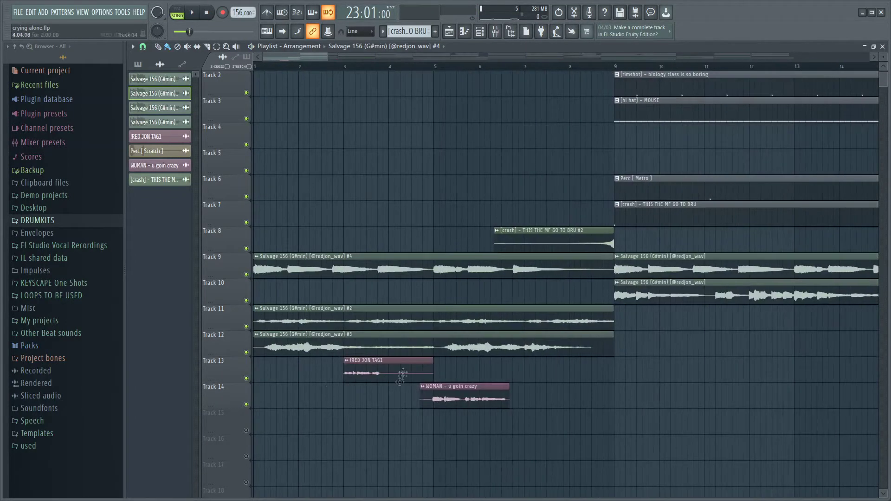
scroll(358, 384, "down", 4)
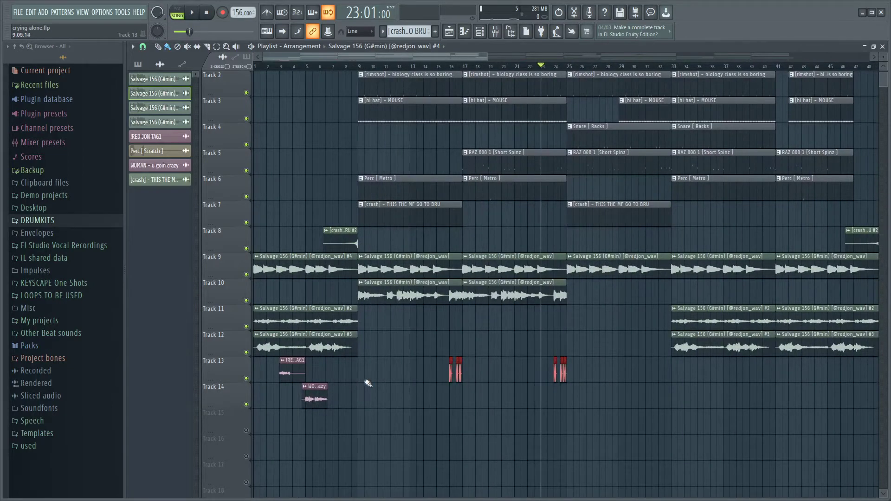
scroll(362, 389, "down", 3)
scroll(441, 384, "up", 1)
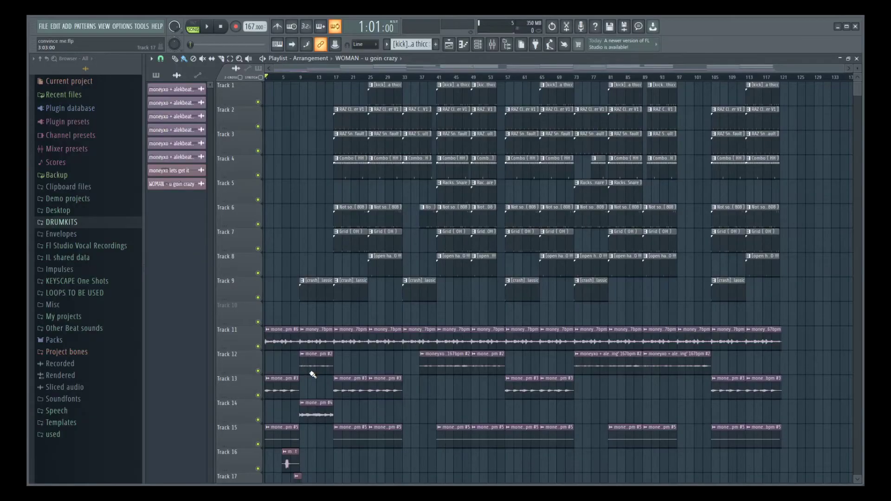
- In the convince me.flp playlist, mute the vocal tags on Tracks 16 and 17
scroll(304, 382, "down", 5)
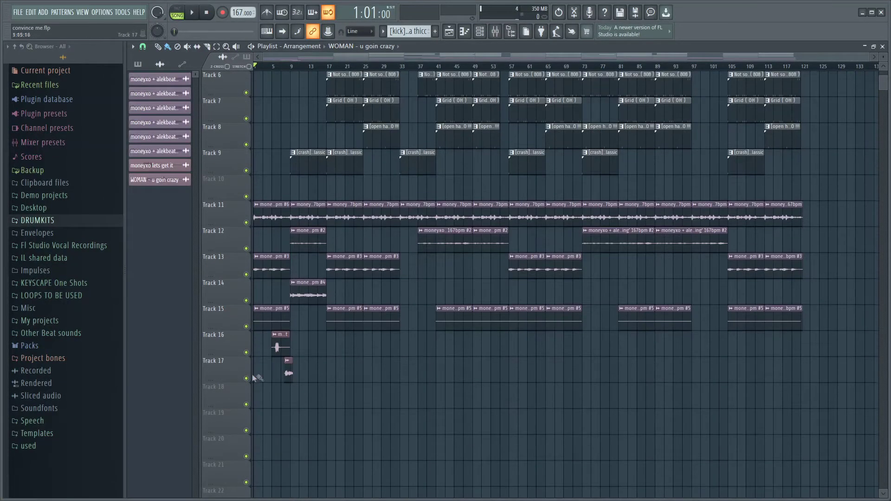
scroll(253, 377, "up", 4)
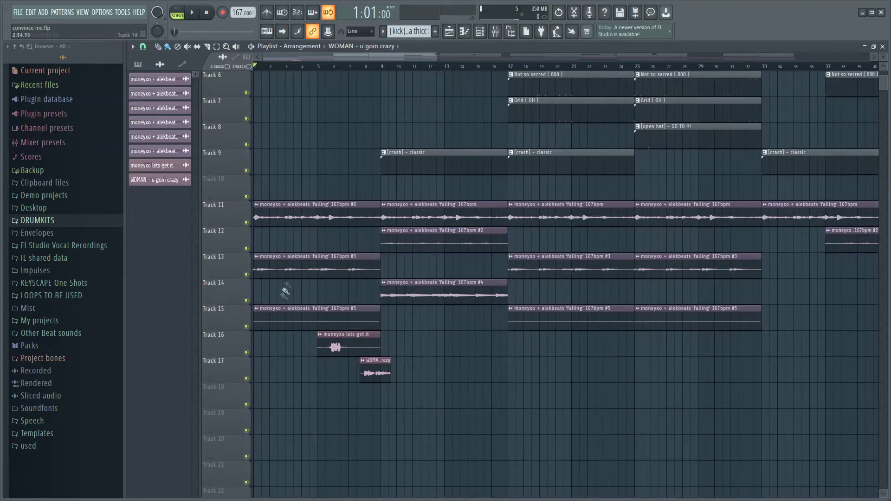
left_click(246, 378)
scroll(303, 378, "up", 5)
scroll(279, 379, "down", 4)
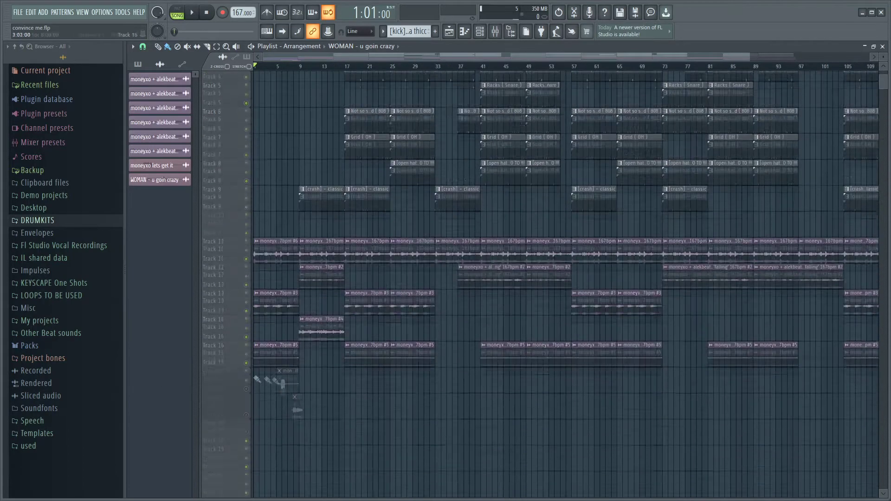
- Play the intro from bar 1 to review the 'falling' melody layers on Tracks 11, 13 and 15
scroll(274, 377, "up", 3)
key("space")
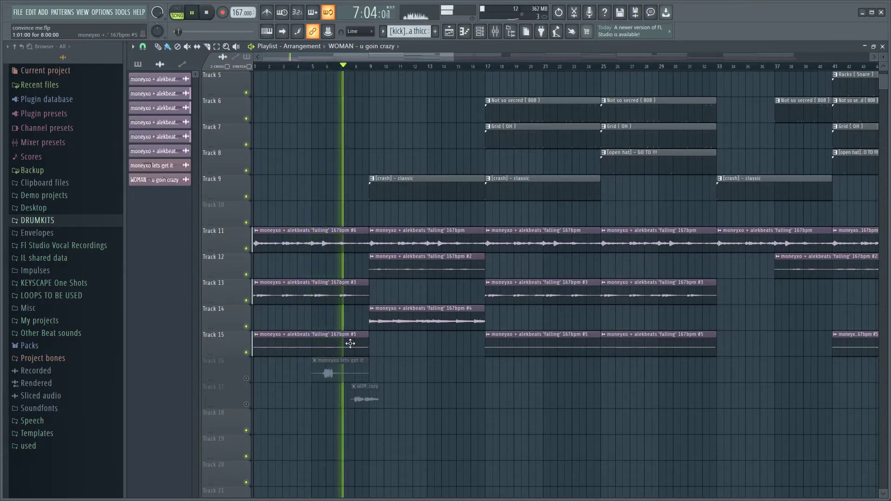
scroll(398, 365, "up", 1)
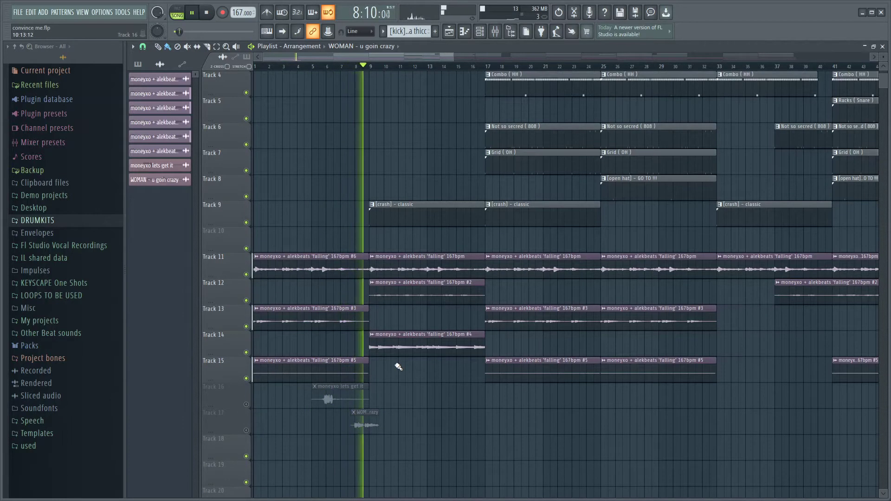
scroll(388, 372, "down", 3)
scroll(349, 380, "up", 1)
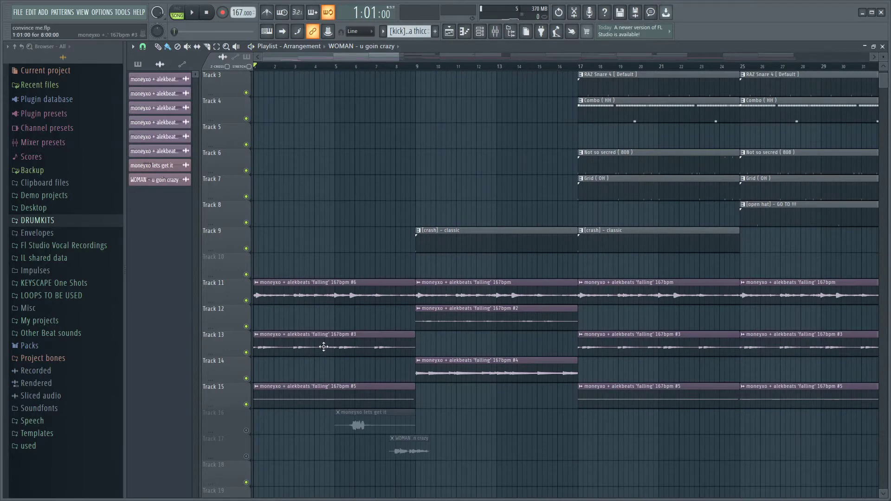
- Inspect the Fruity parametric EQ 2 on mixer Insert 5, and close its window
left_click(496, 32)
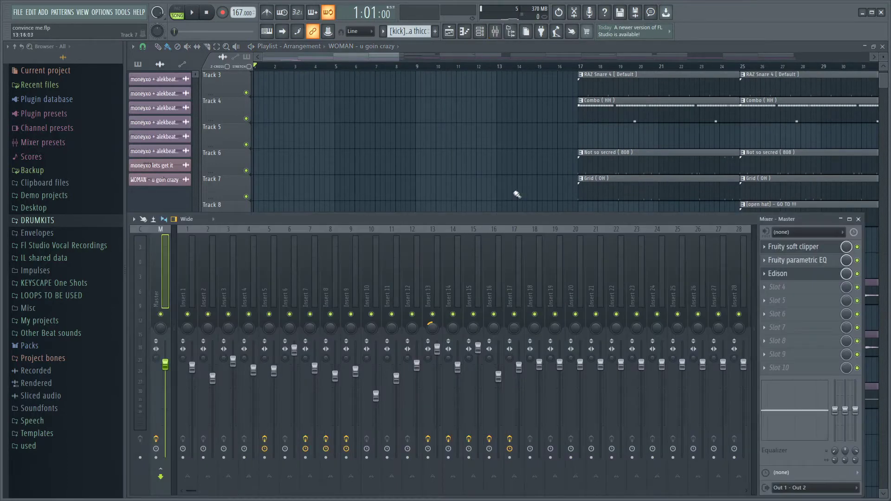
left_click(283, 264)
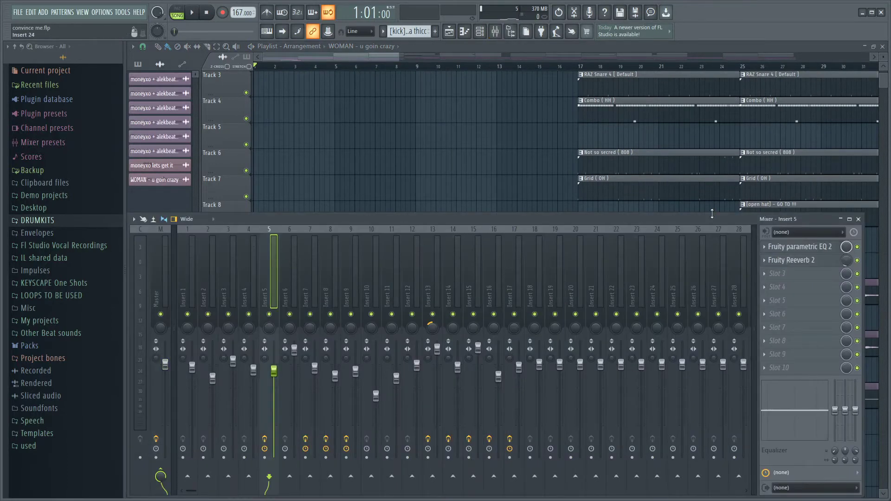
left_click(810, 247)
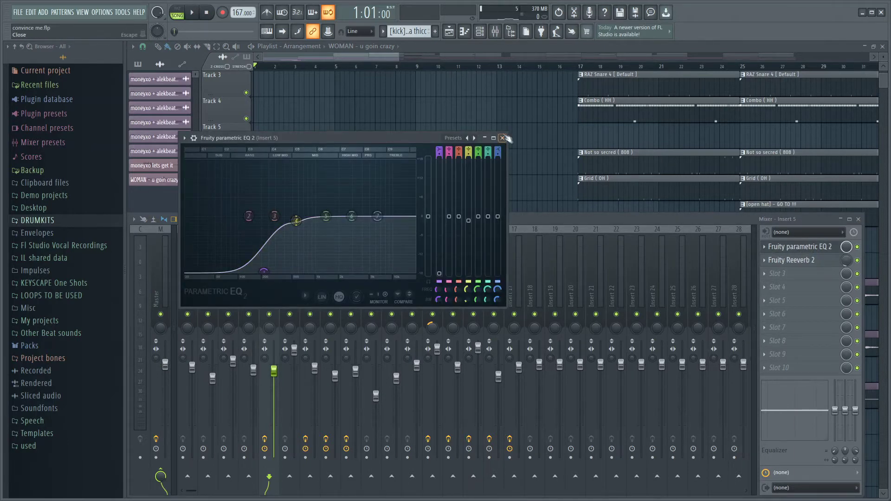
left_click(503, 138)
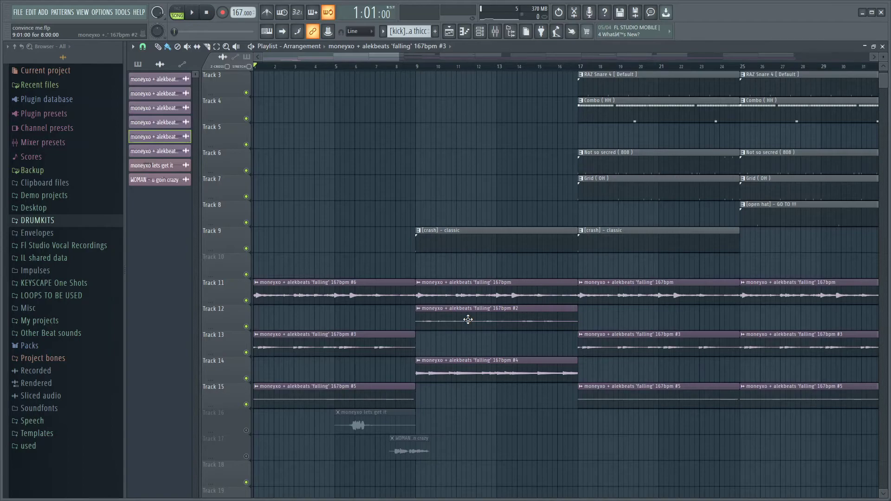
- Review the RAZ Snare 4 [ Default ] pattern's notes in the piano roll and play it from bar 17
scroll(436, 356, "down", 3)
scroll(328, 366, "up", 4)
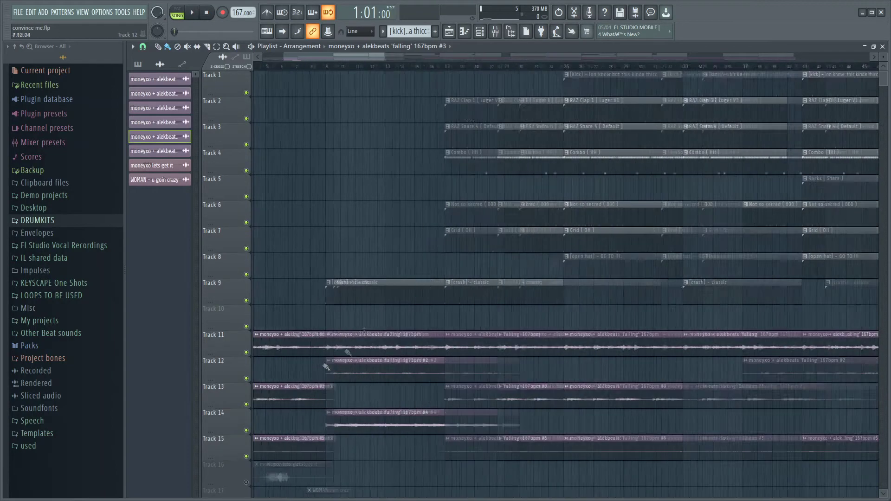
scroll(541, 181, "down", 3)
scroll(541, 190, "up", 4)
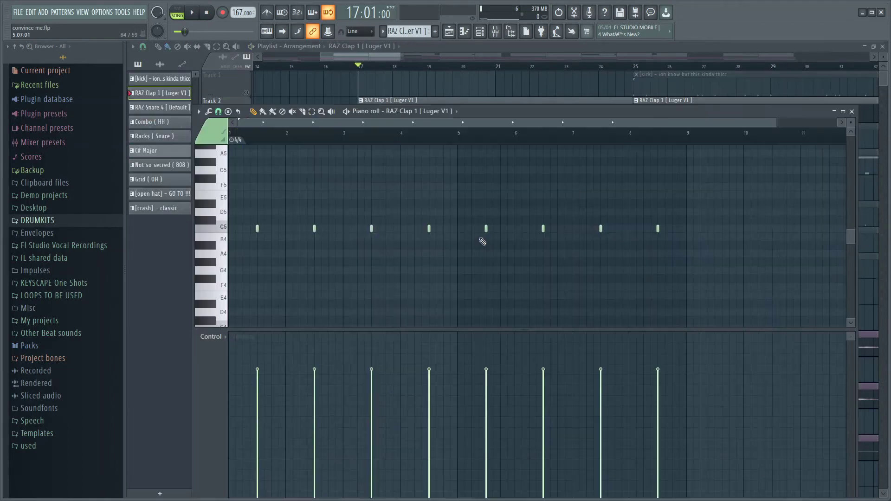
key("space")
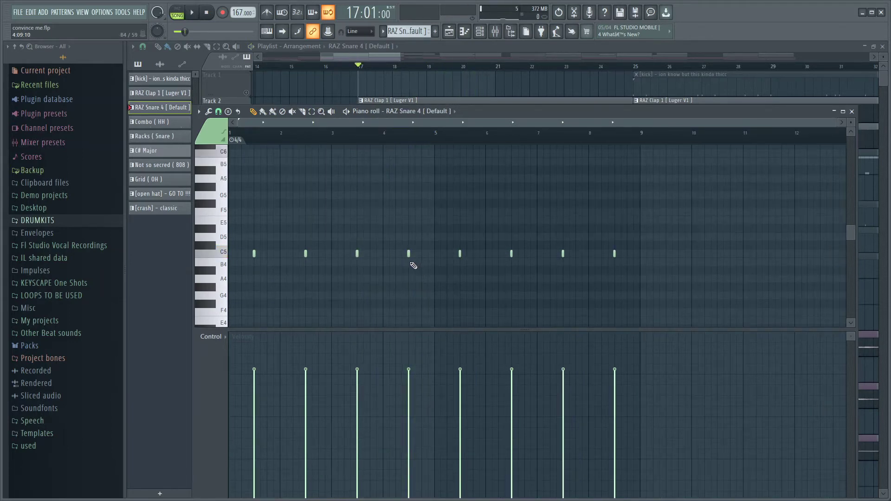
key("space")
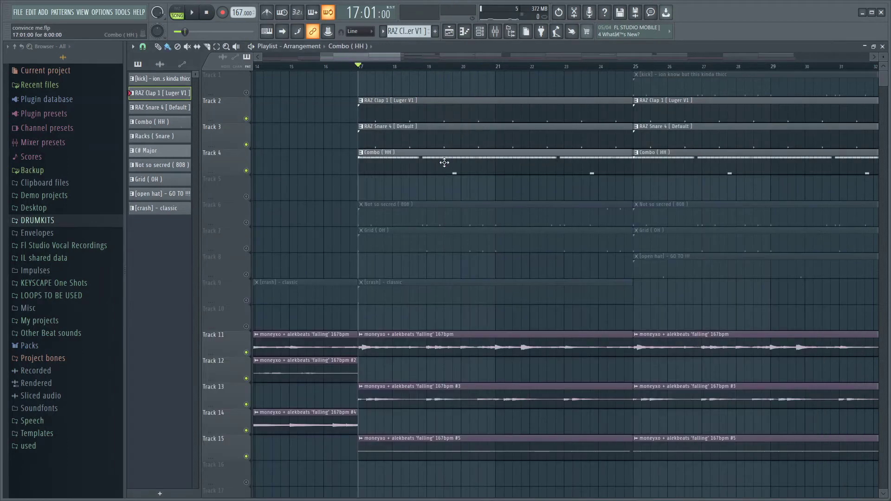
- Review the Combo ( HH ) pattern's C5 notes, rolls and low-pitched notes, play it from bar 17, and return to the playlist
double_click(445, 162)
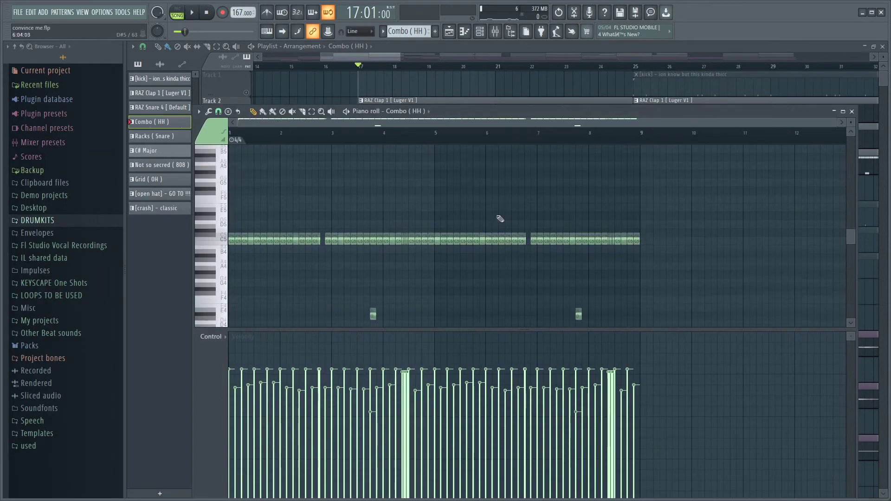
scroll(328, 222, "up", 5)
left_click(290, 203)
scroll(316, 222, "down", 3)
left_click(435, 279)
scroll(468, 278, "down", 3)
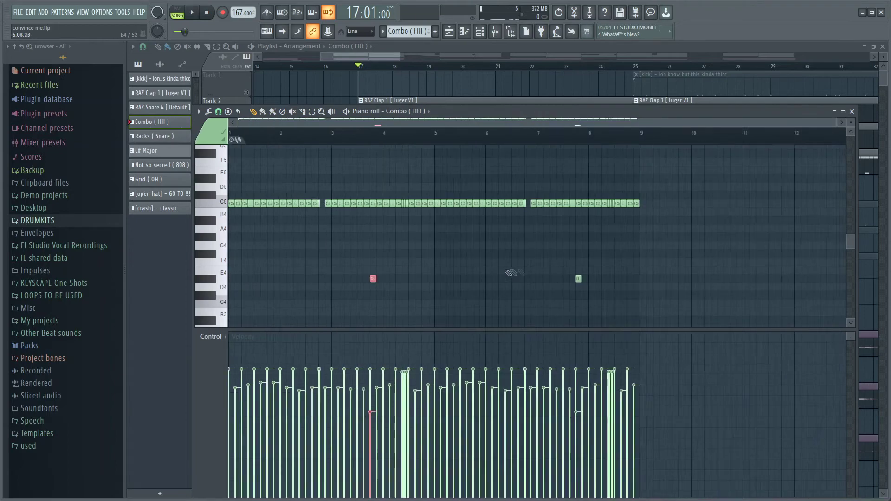
left_click(613, 203)
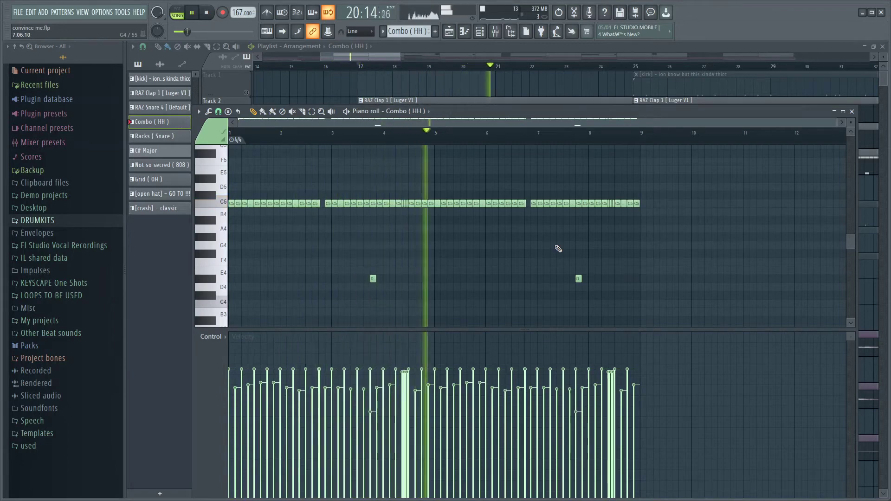
key("space")
key("Escape")
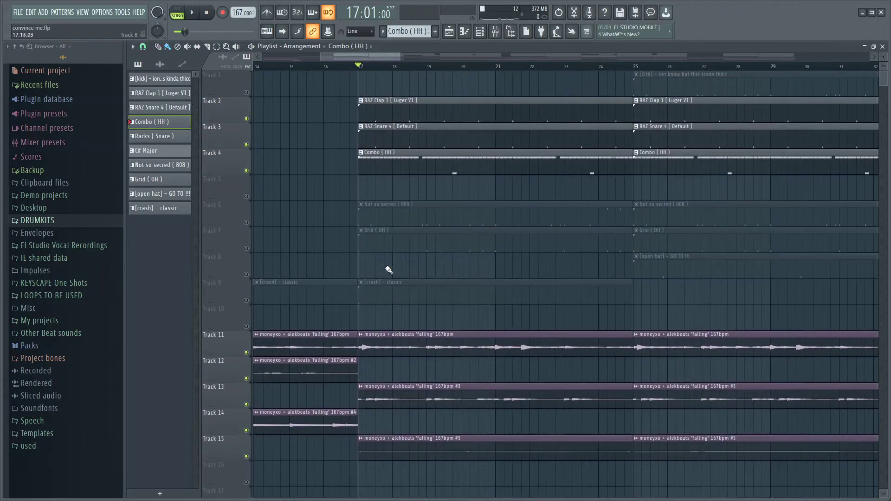
- Open the Not so secred ( 808 ) pattern from Track 6, select all its notes, and play them from bar 17
scroll(388, 269, "down", 2)
double_click(368, 215)
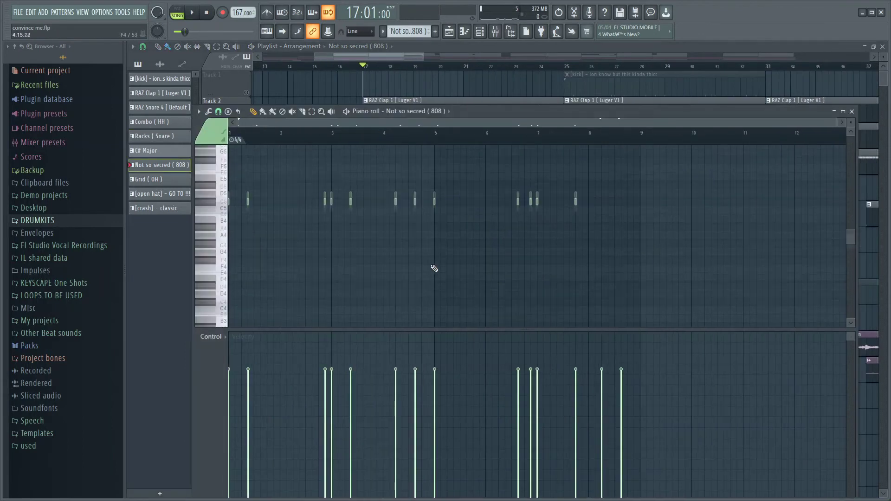
left_click_drag(537, 255, 230, 160)
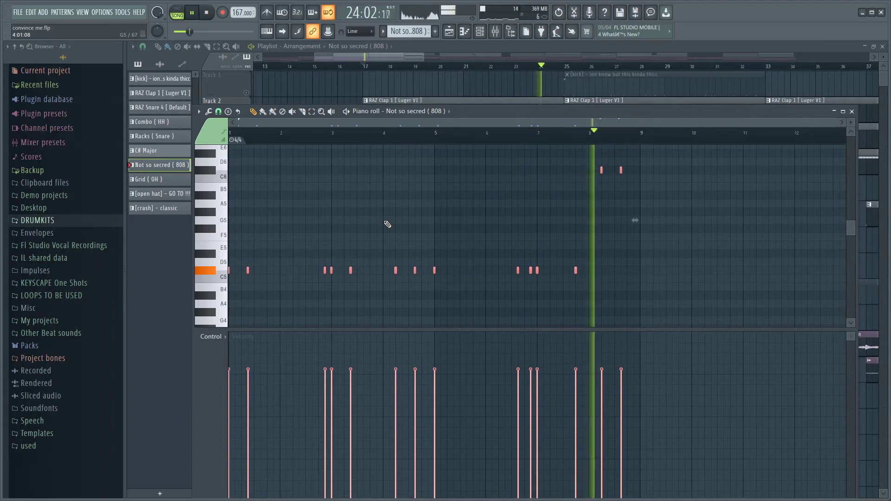
key("space")
- Unmute the kick on Track 1 and play its pattern from bar 25 with the notes open in the piano roll
left_click(455, 69)
left_click(247, 92)
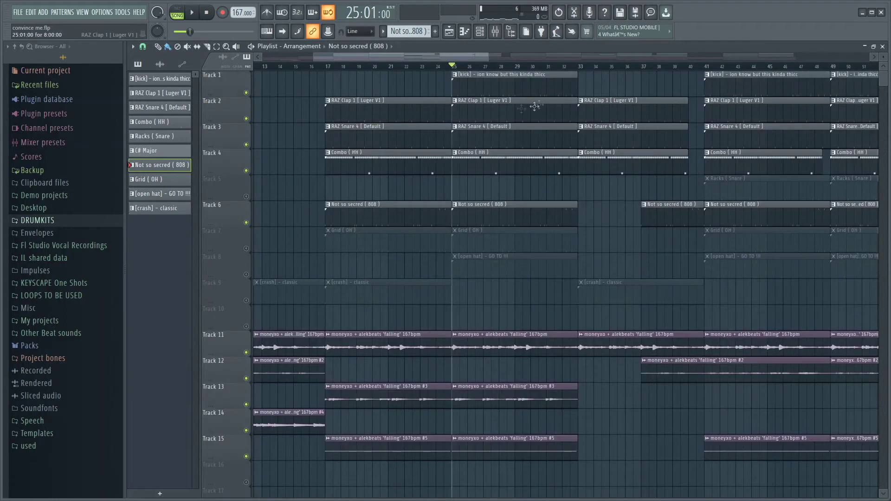
double_click(527, 82)
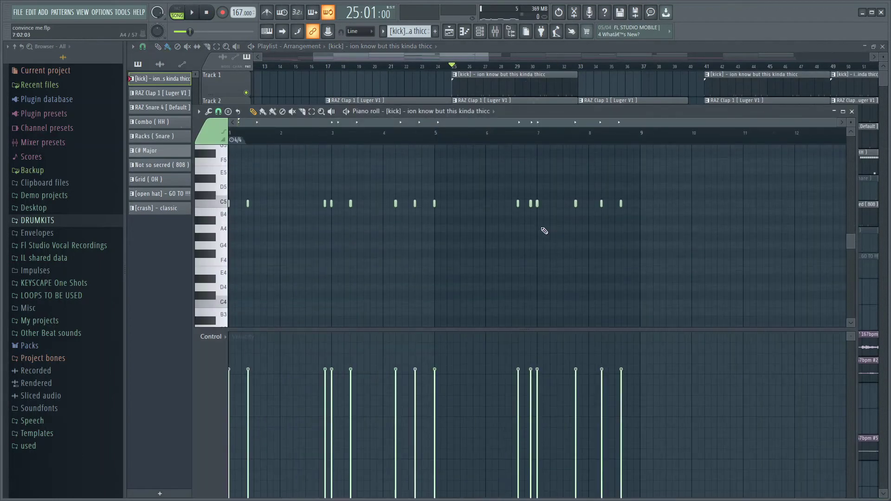
scroll(536, 226, "up", 2)
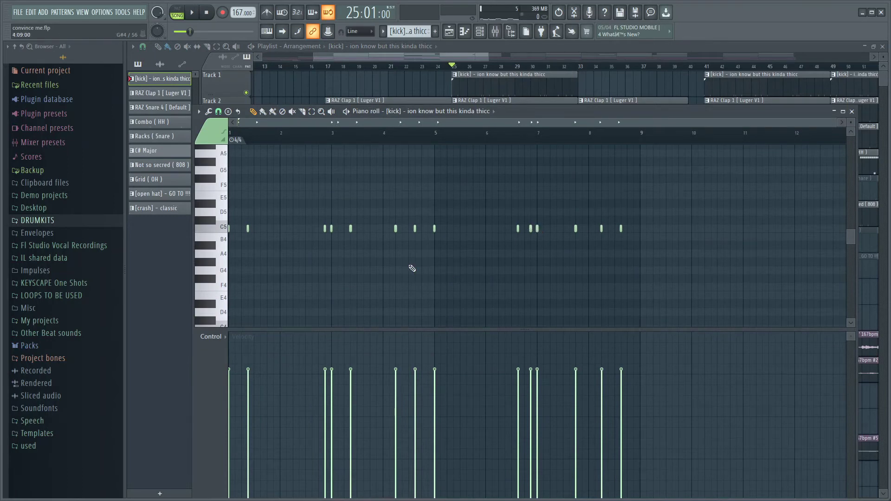
key("space")
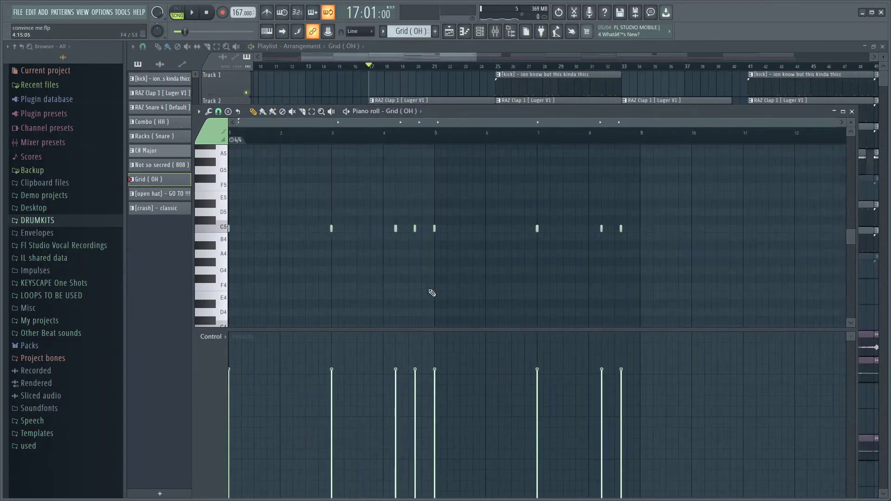
- Review the Grid ( OH ) pattern's notes in the piano roll and play it from bar 17
scroll(433, 297, "down", 3)
key("space")
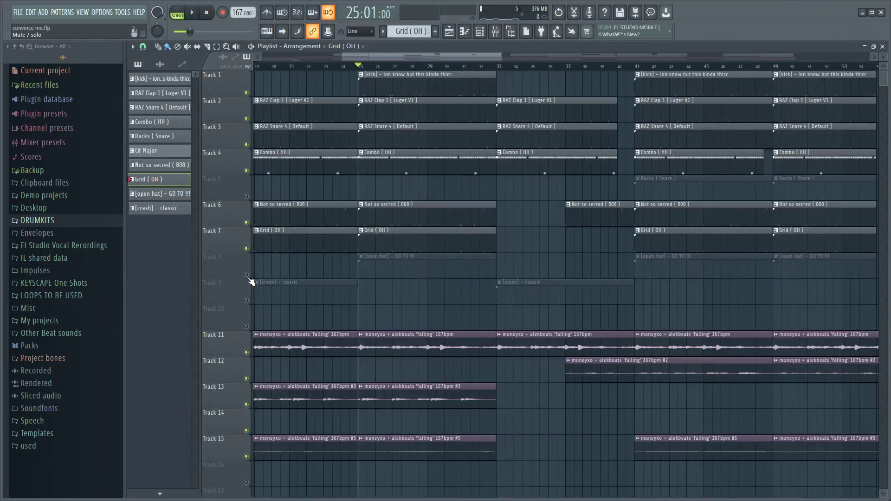
- Unmute Track 8 and review the notes of its [open hat] - GO TO !!! pattern along with its mixer Insert 13 effects
left_click(246, 274)
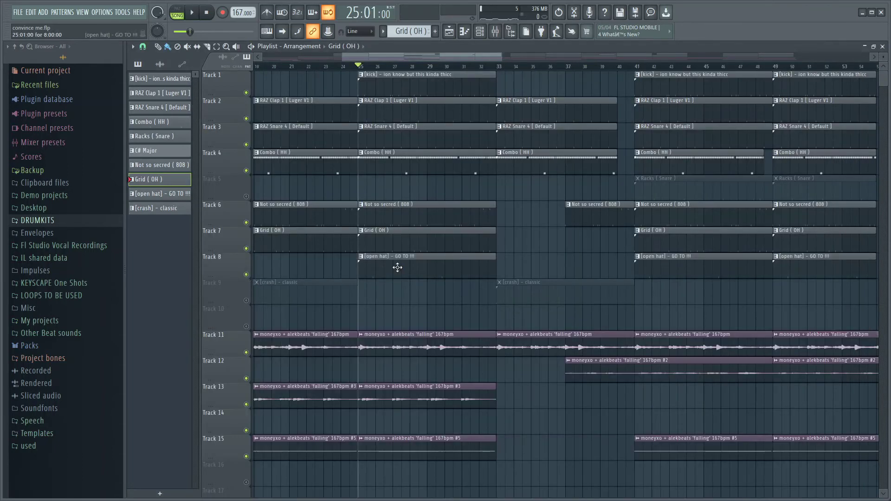
double_click(397, 267)
left_click_drag(623, 275, 278, 208)
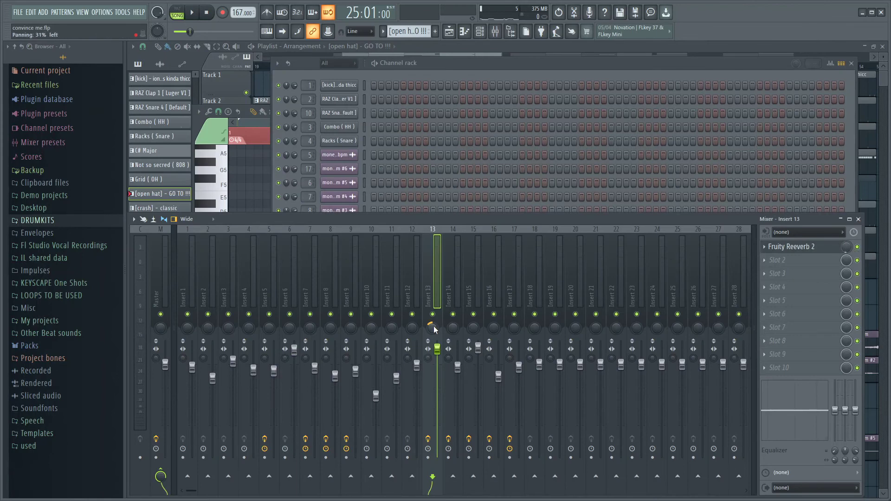
left_click(234, 122)
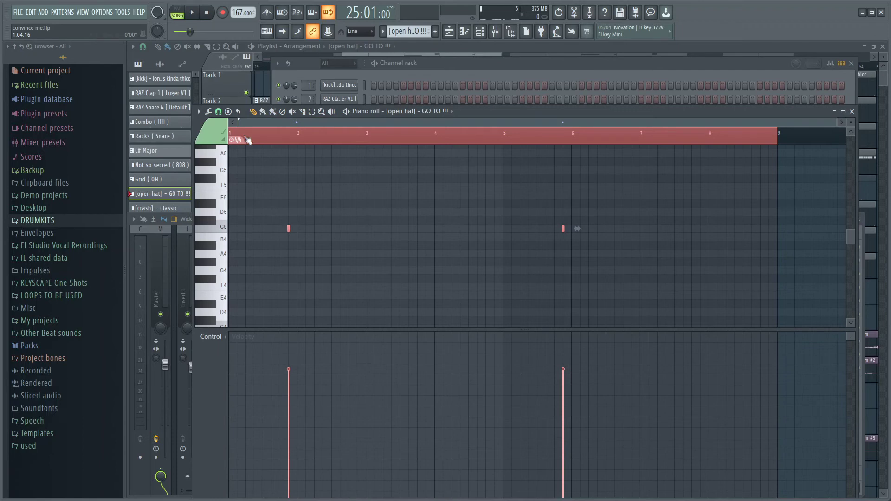
scroll(321, 296, "up", 2)
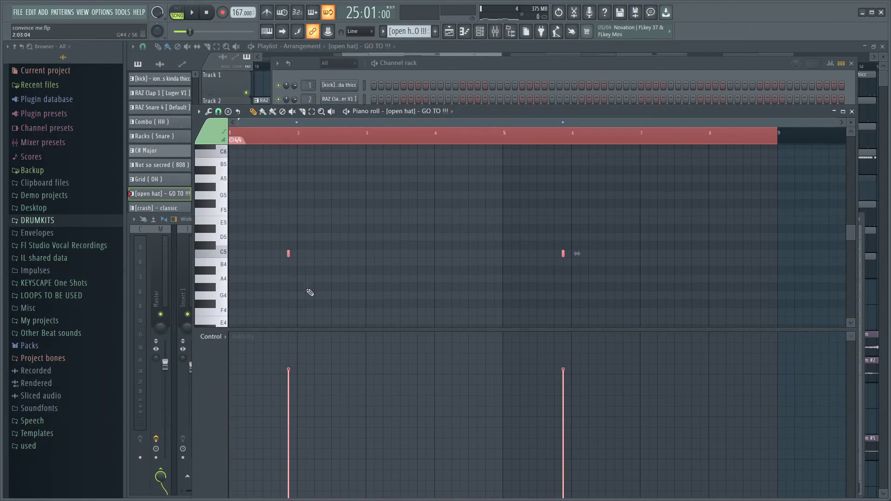
- Play the open hat pattern from bar 25, and open the Racks ( Snare ) pattern's notes to play them from bar 41
key("space")
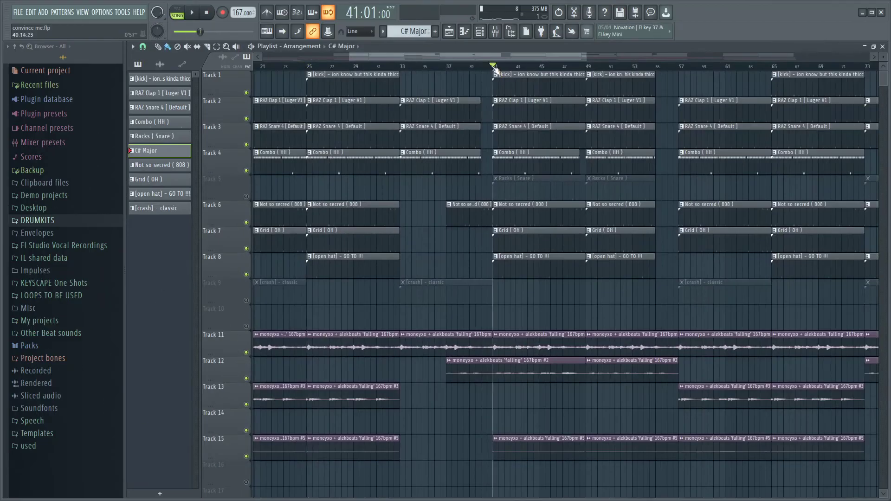
double_click(535, 200)
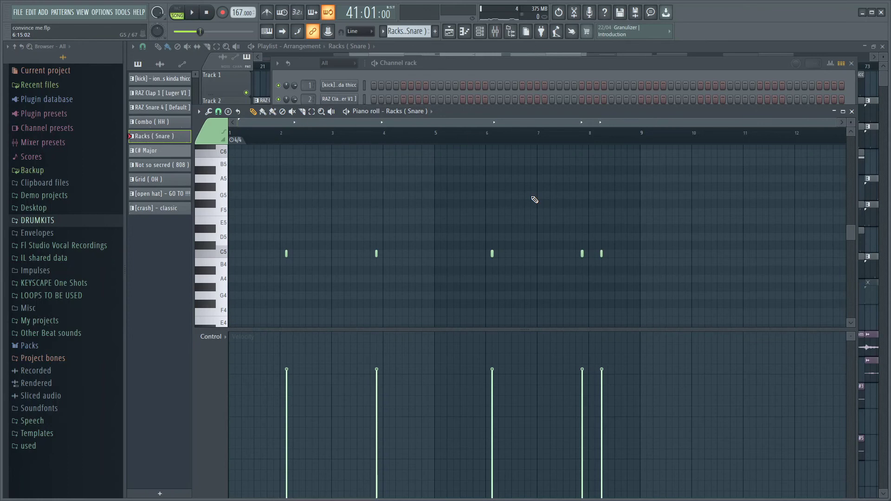
key("space")
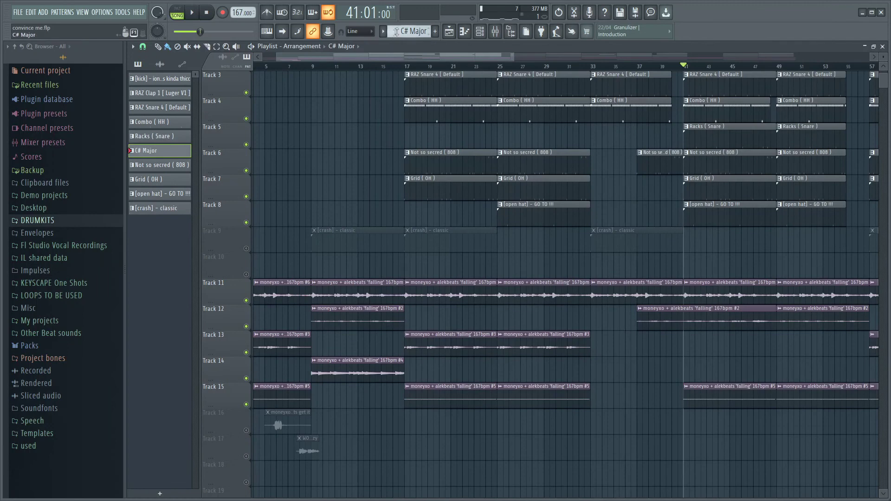
- Unmute Track 9 and open the notes of its [crash] - classic pattern in the piano roll
left_click(246, 248)
double_click(371, 246)
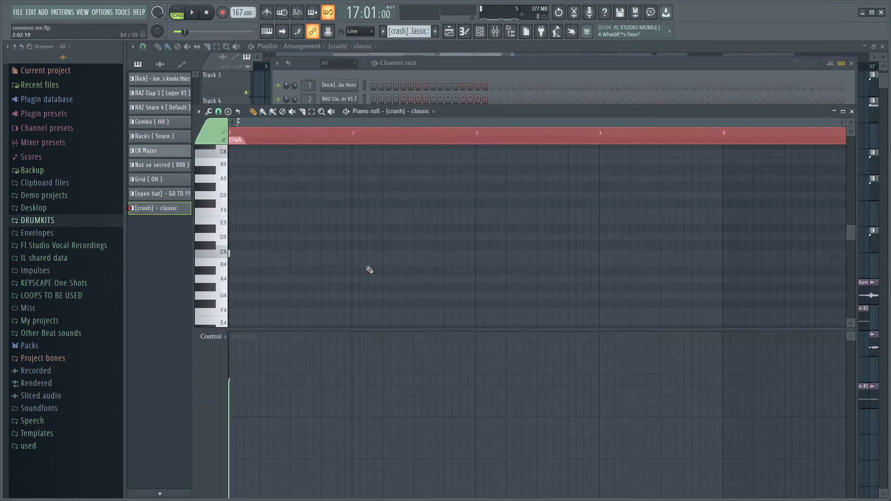
- Inspect the crash's Fruity delay 2 on mixer Insert 14, and play the pattern from bar 17 with its notes in view
left_click(479, 31)
left_click(495, 31)
left_click(789, 247)
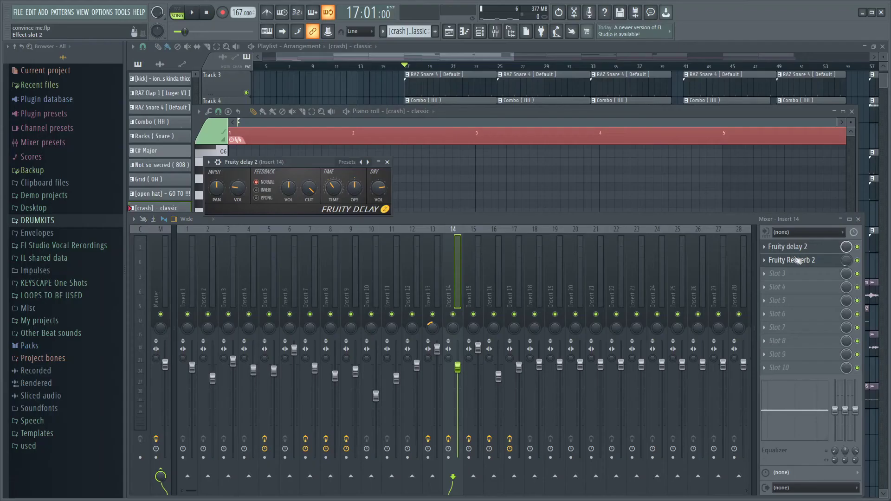
left_click(552, 117)
key("space")
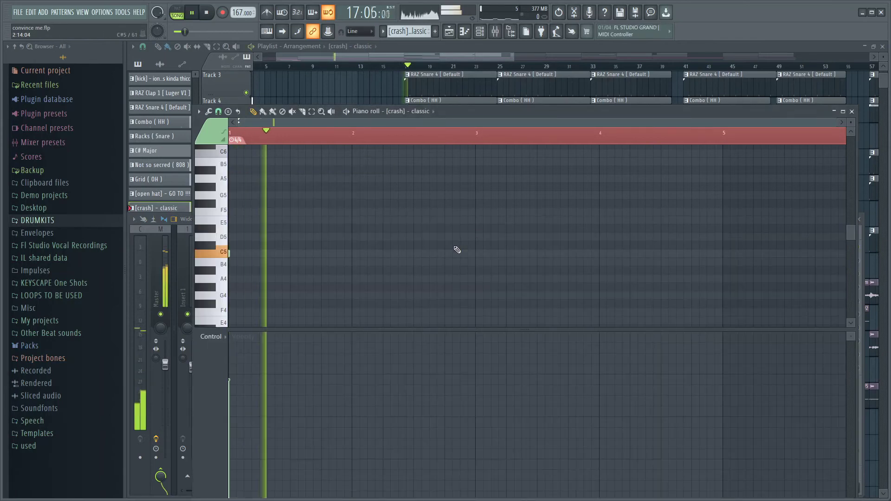